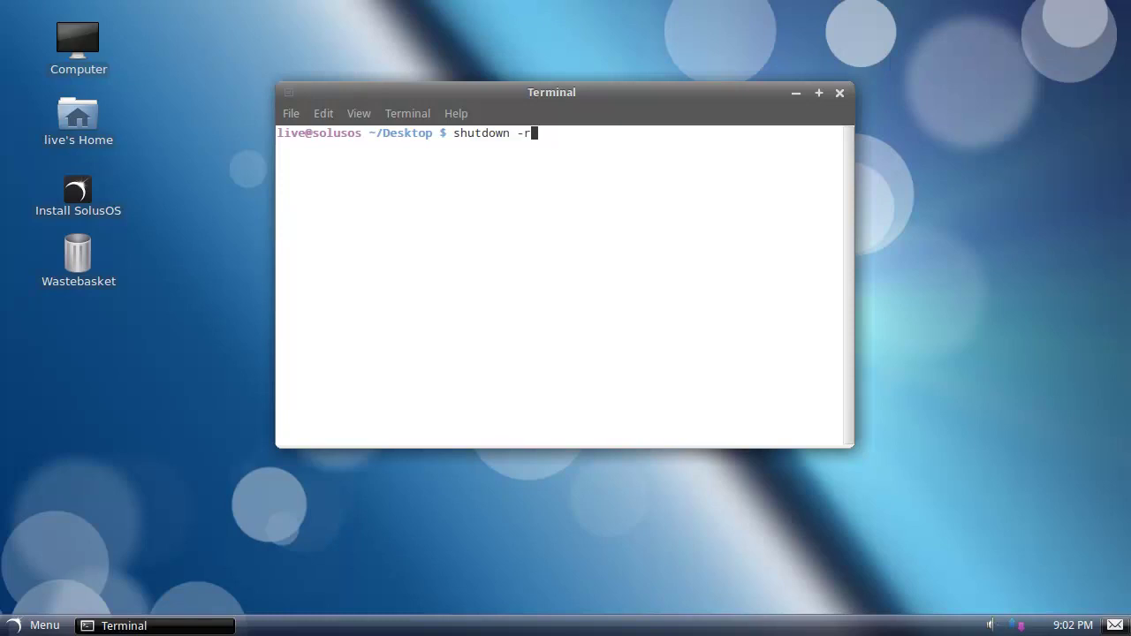
Restart the live system with the terminal command sudo shutdown -r now and continue past the disc-removal prompt.
type("w")
key("Return")
type("sudo ")
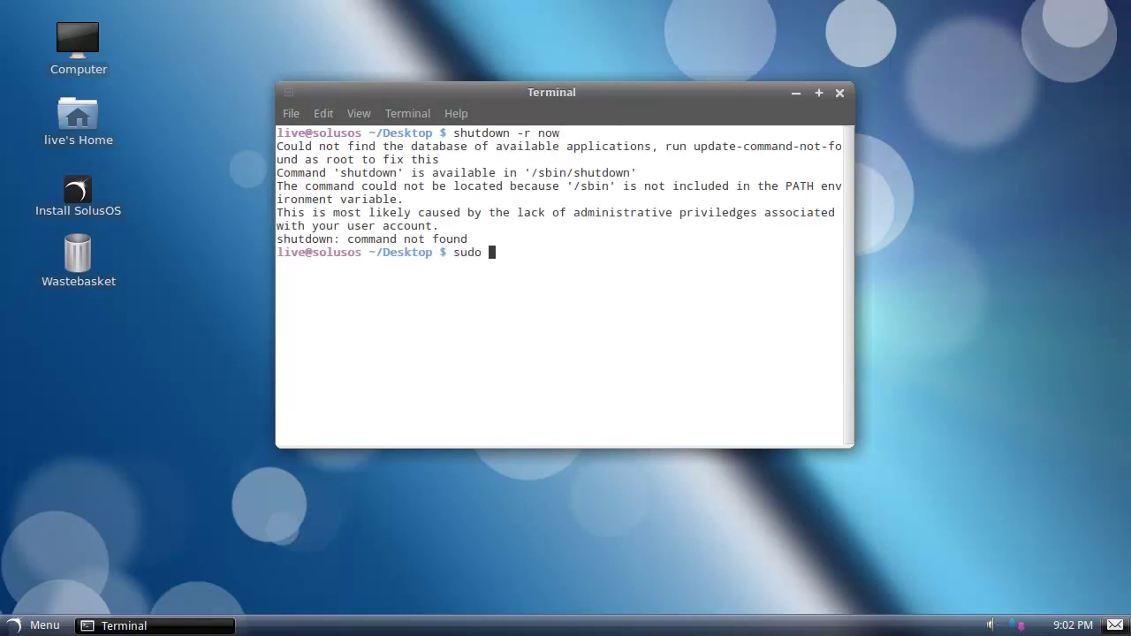
type("shutdown -r now")
key("Return")
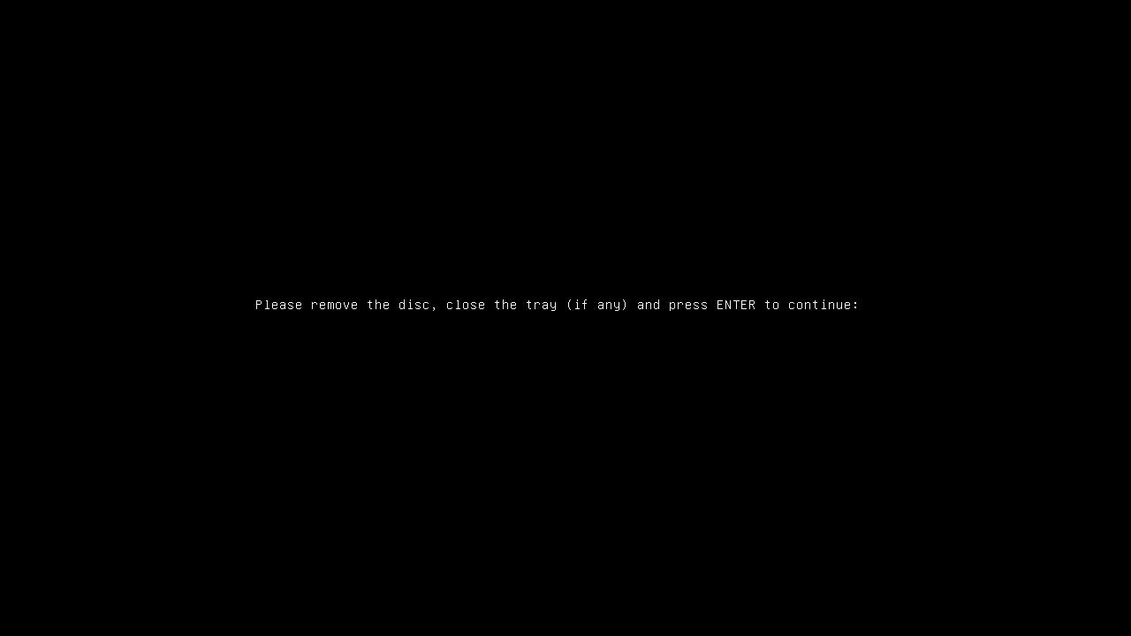
key("Return")
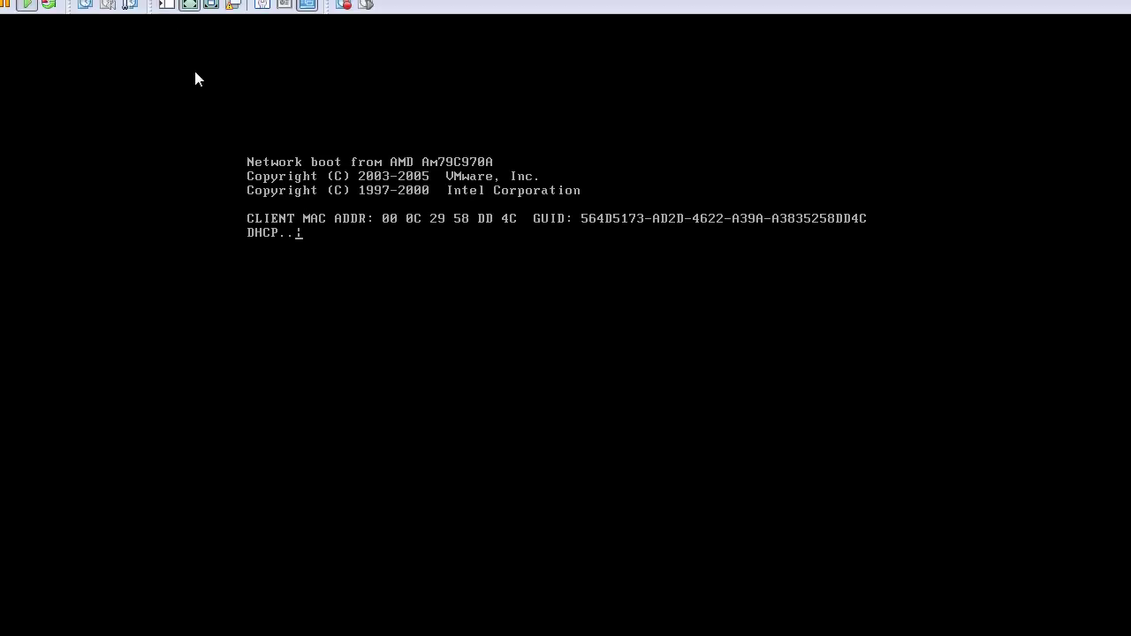
Reconnect the virtual machine's disc drive through its removable devices.
left_click(234, 5)
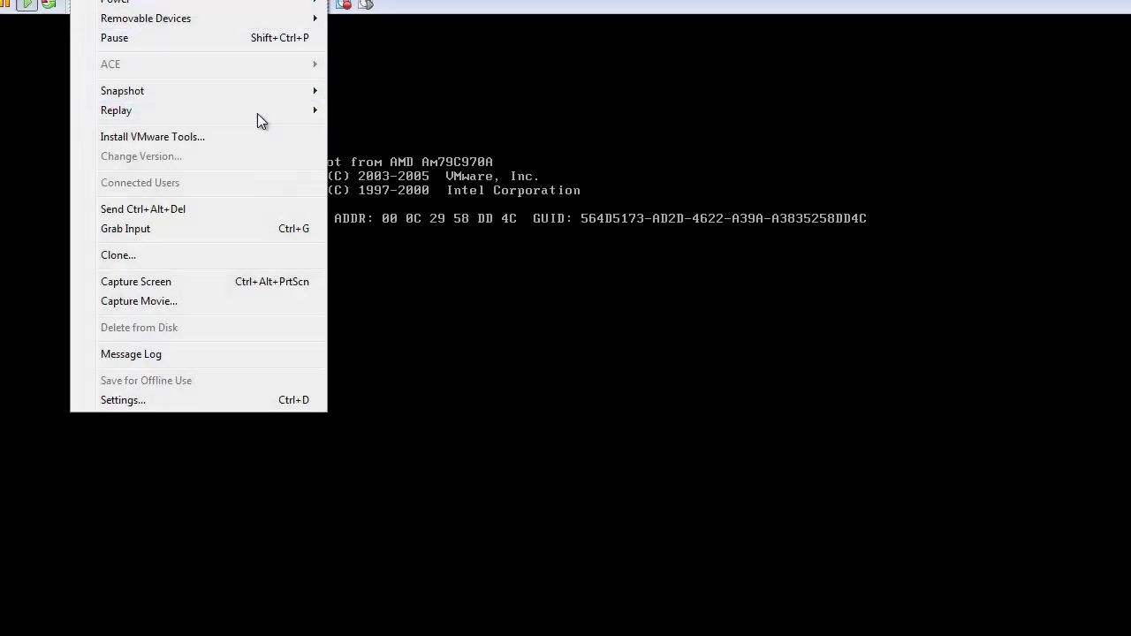
mouse_move(304, 19)
mouse_move(492, 19)
left_click(626, 19)
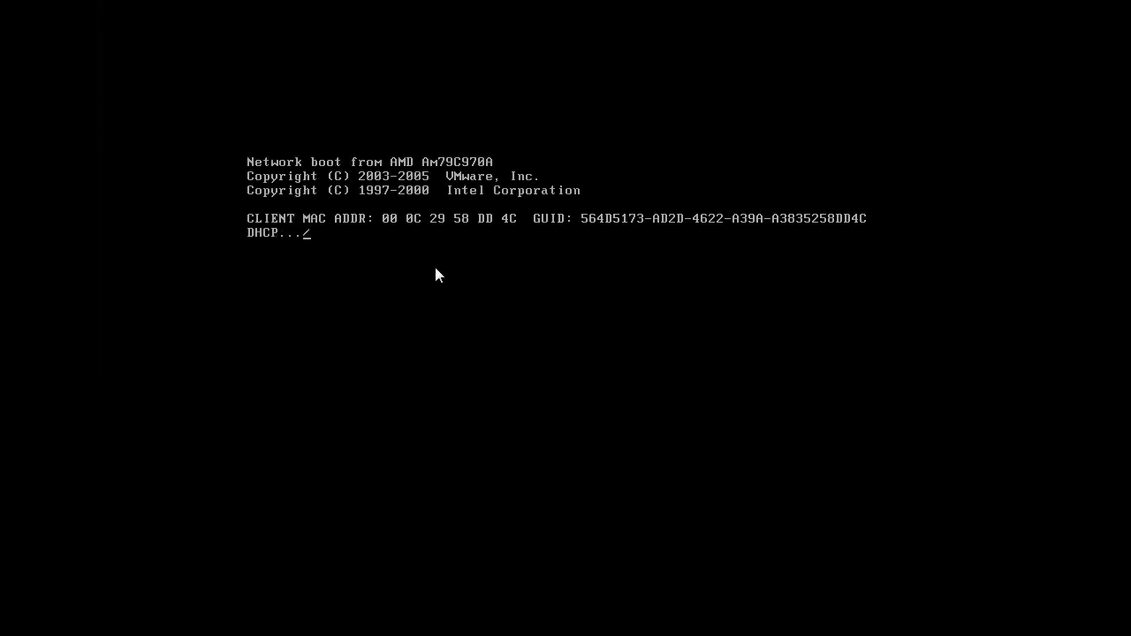
Reset the SolusOS virtual machine and boot it with the Start SolusOS option.
left_click(49, 5)
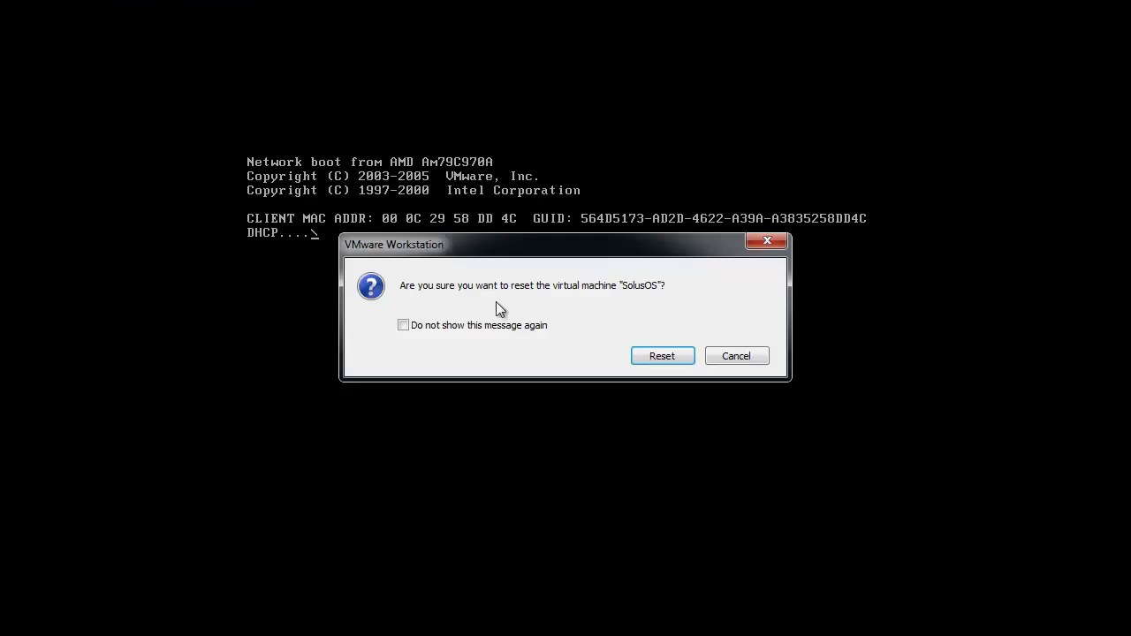
left_click(659, 355)
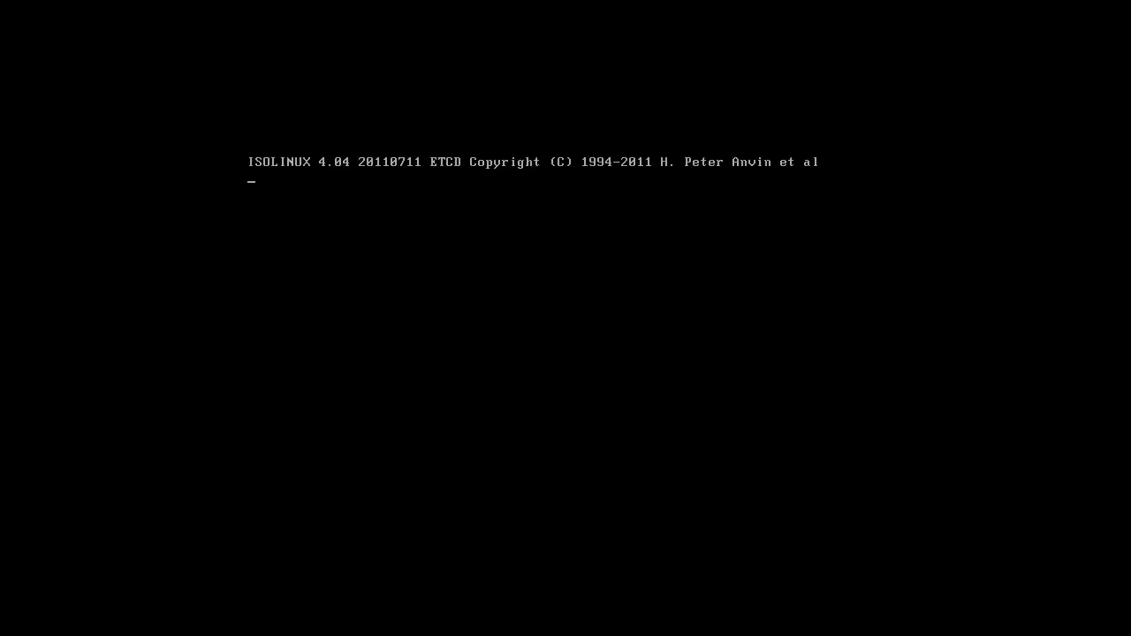
key("Escape")
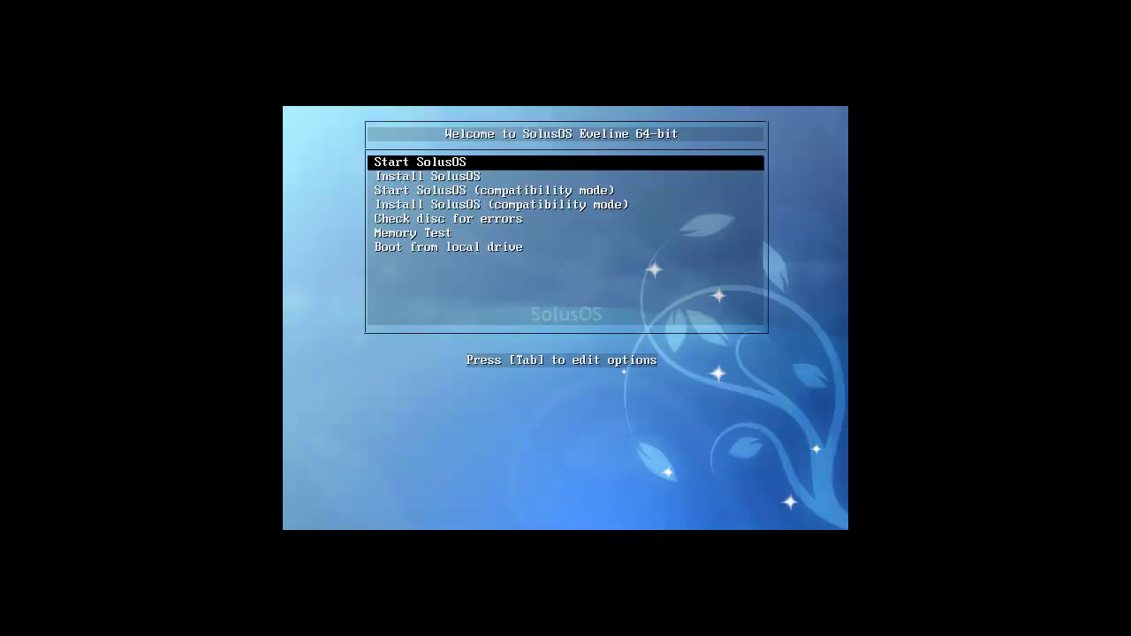
key("Return")
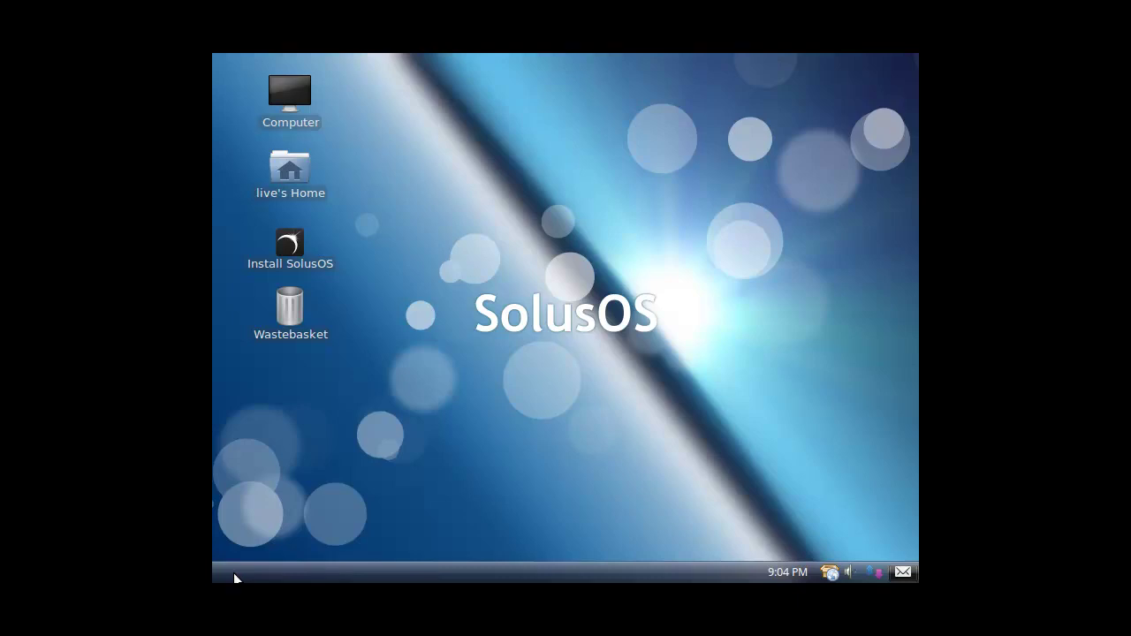
Set the monitor resolution to 1280 x 720 in the Monitor Preferences and keep the configuration.
left_click(247, 571)
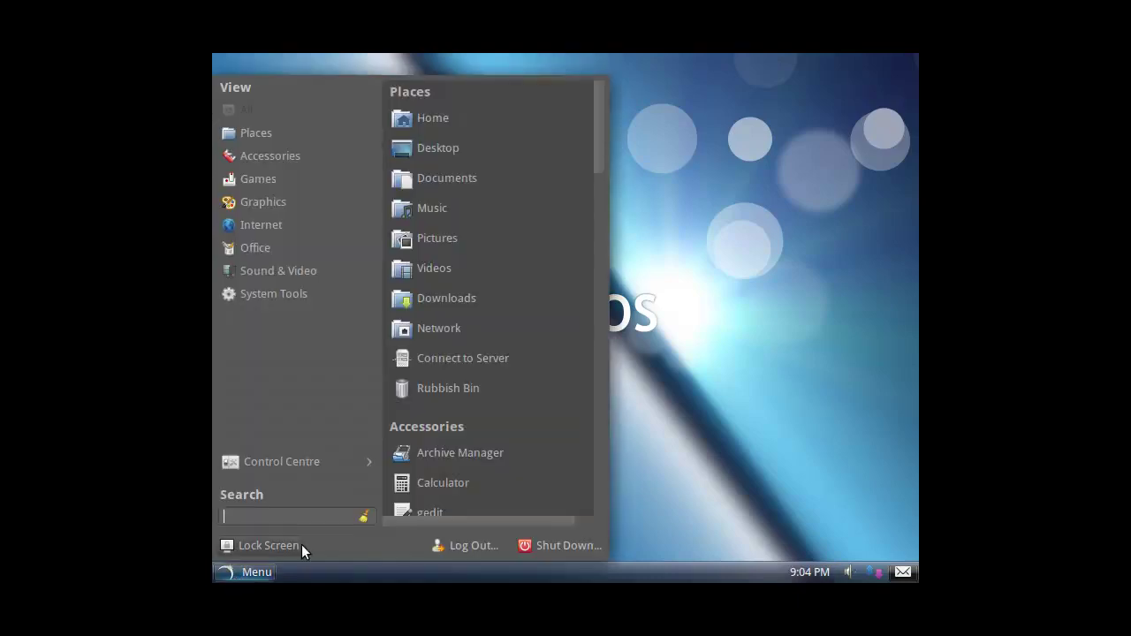
left_click(355, 469)
scroll(492, 429, "down", 8)
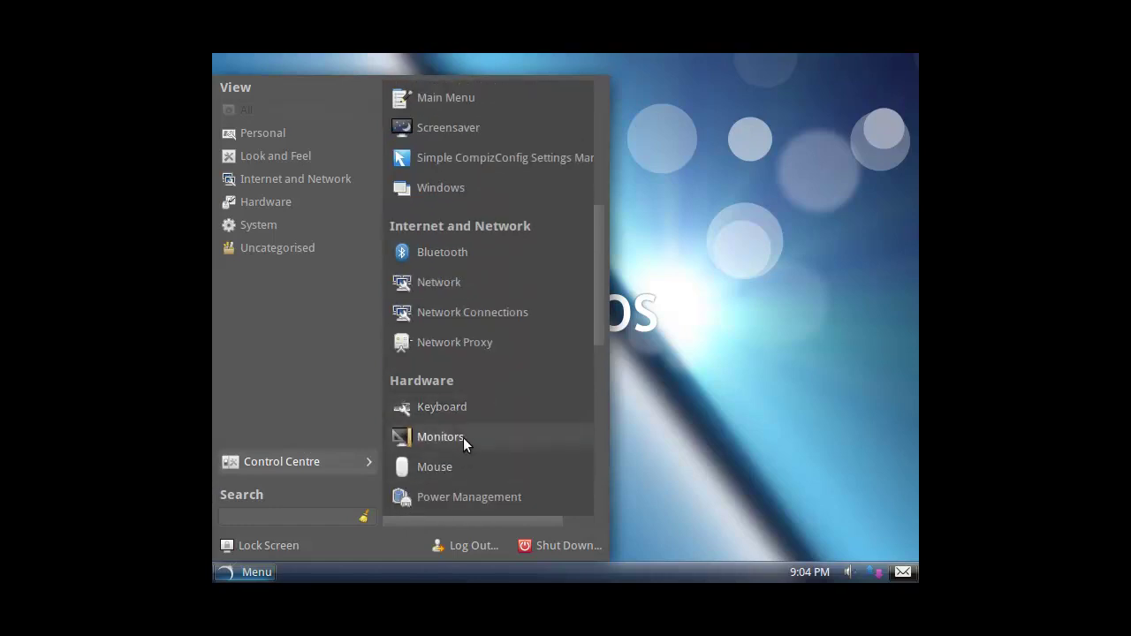
left_click(463, 438)
left_click(788, 232)
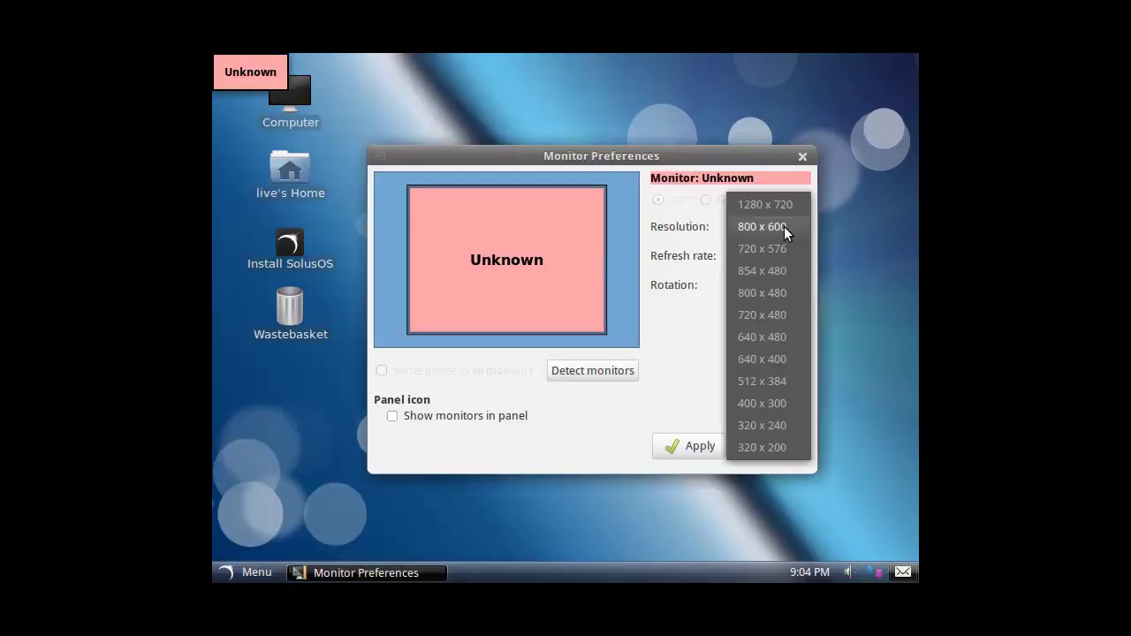
left_click(787, 205)
left_click(712, 448)
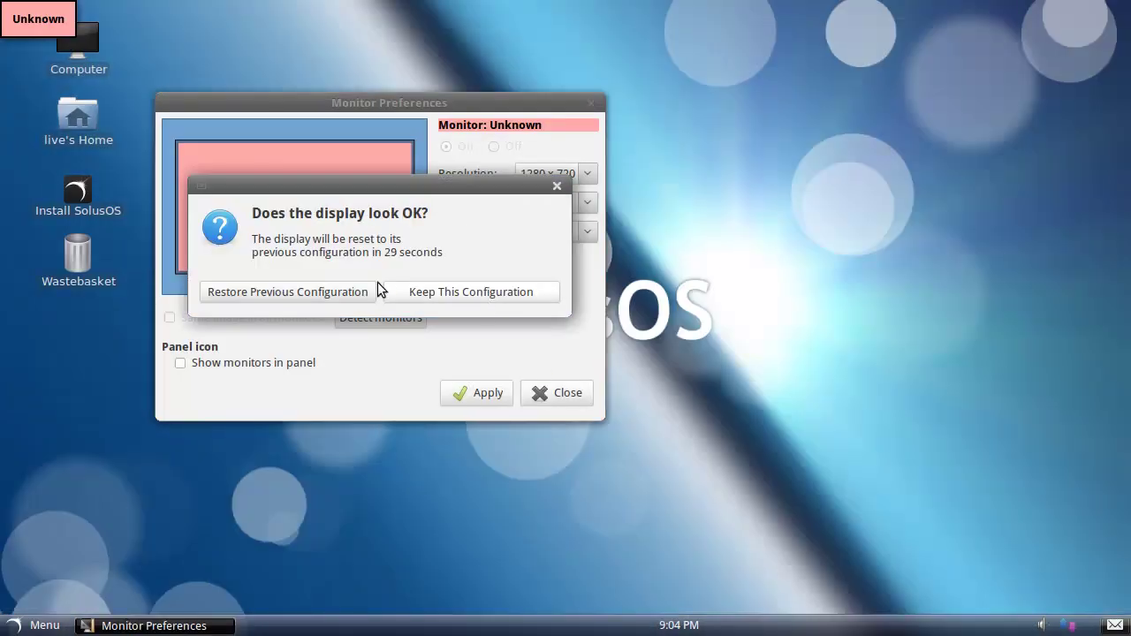
left_click(380, 289)
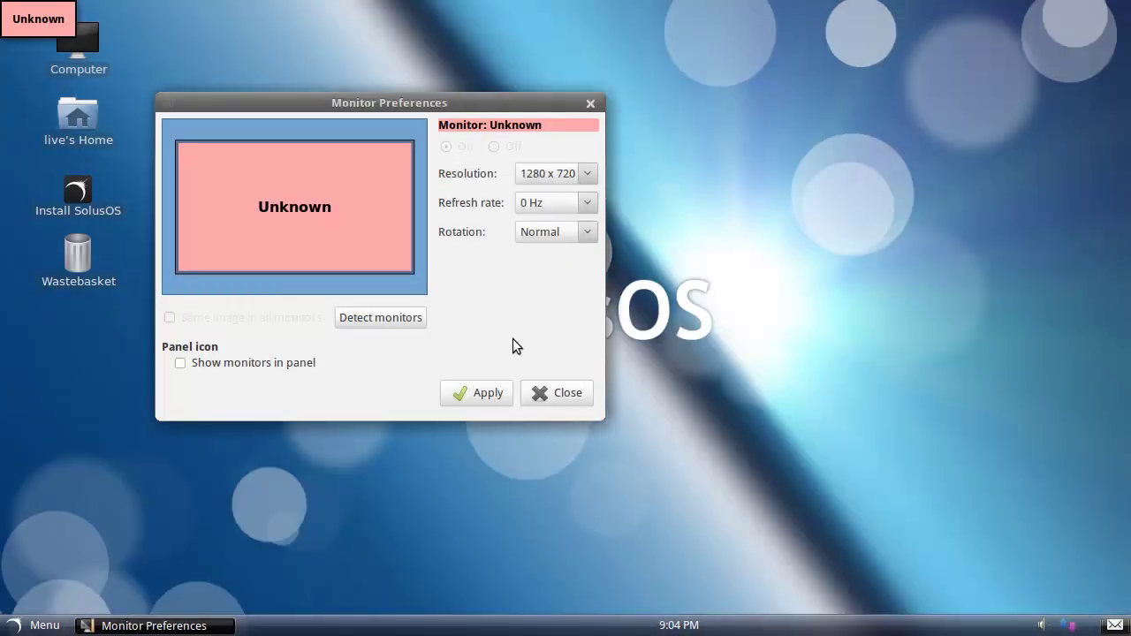
left_click(573, 393)
Launch Firefox from the Internet applications.
left_click(37, 624)
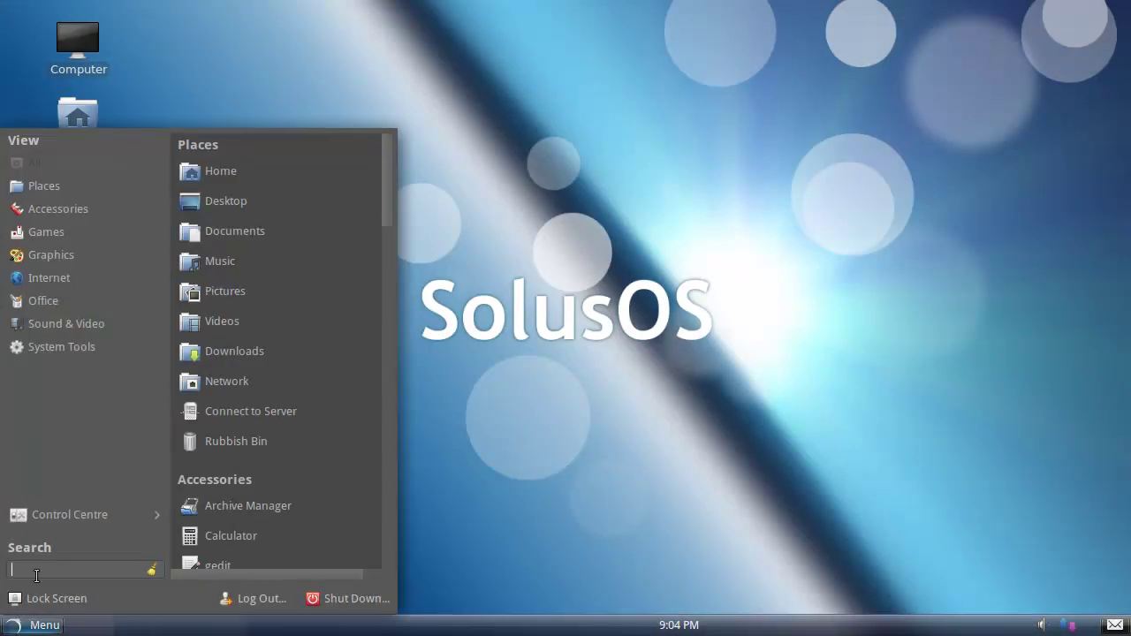
mouse_move(49, 277)
left_click(283, 201)
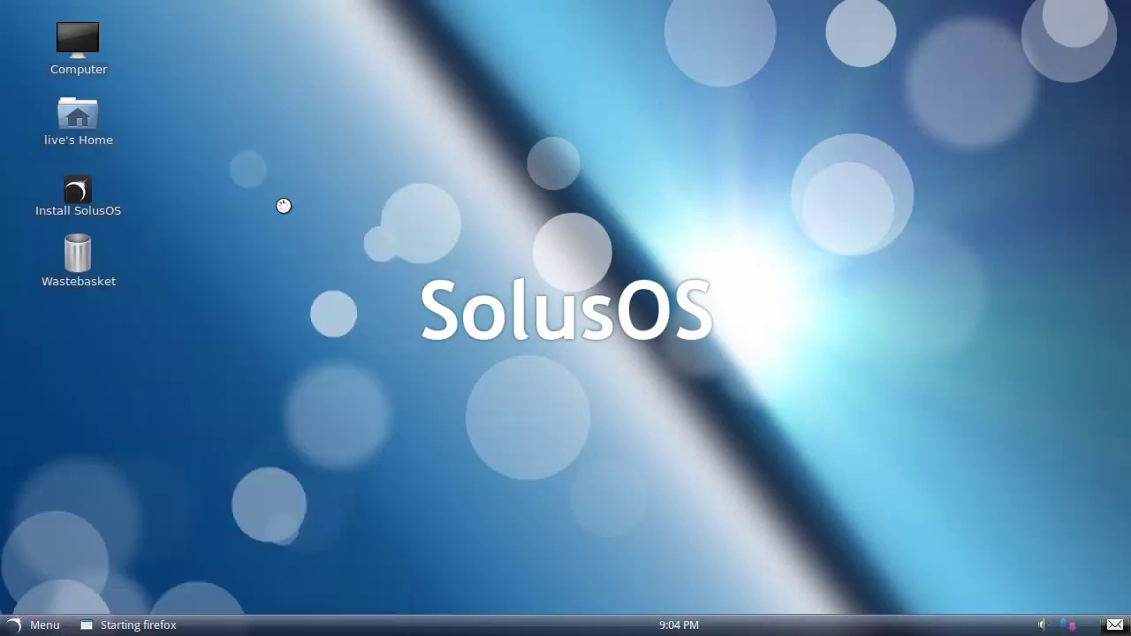
Examine the installed applications by category, including Accessories, Games, Graphics, Internet and System Tools.
left_click(32, 625)
mouse_move(49, 343)
mouse_move(51, 212)
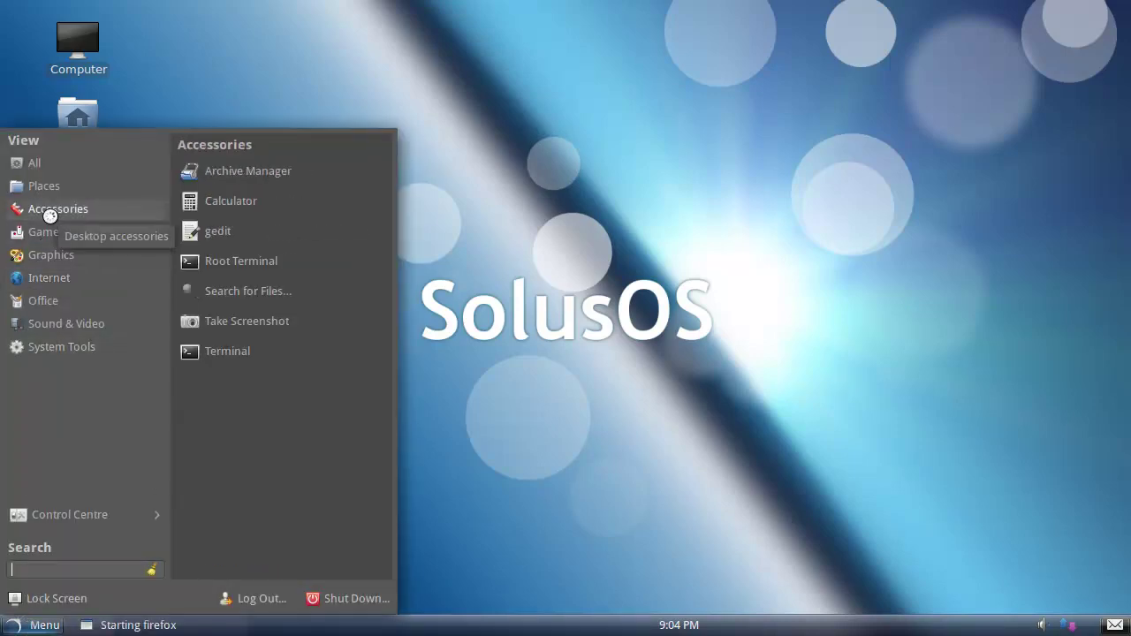
mouse_move(69, 232)
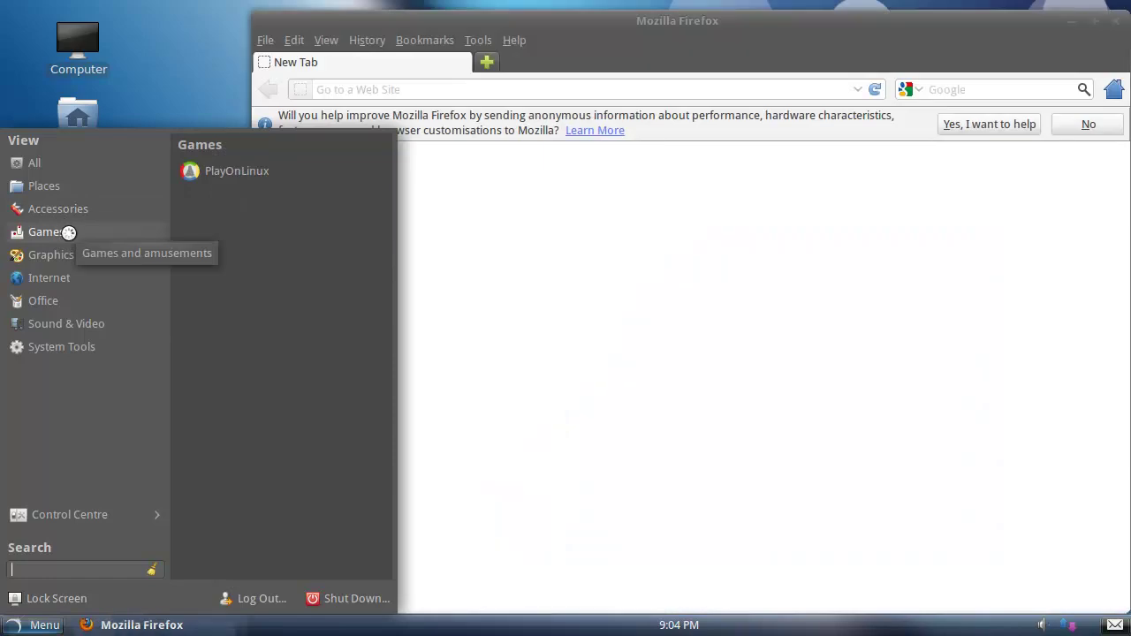
mouse_move(63, 263)
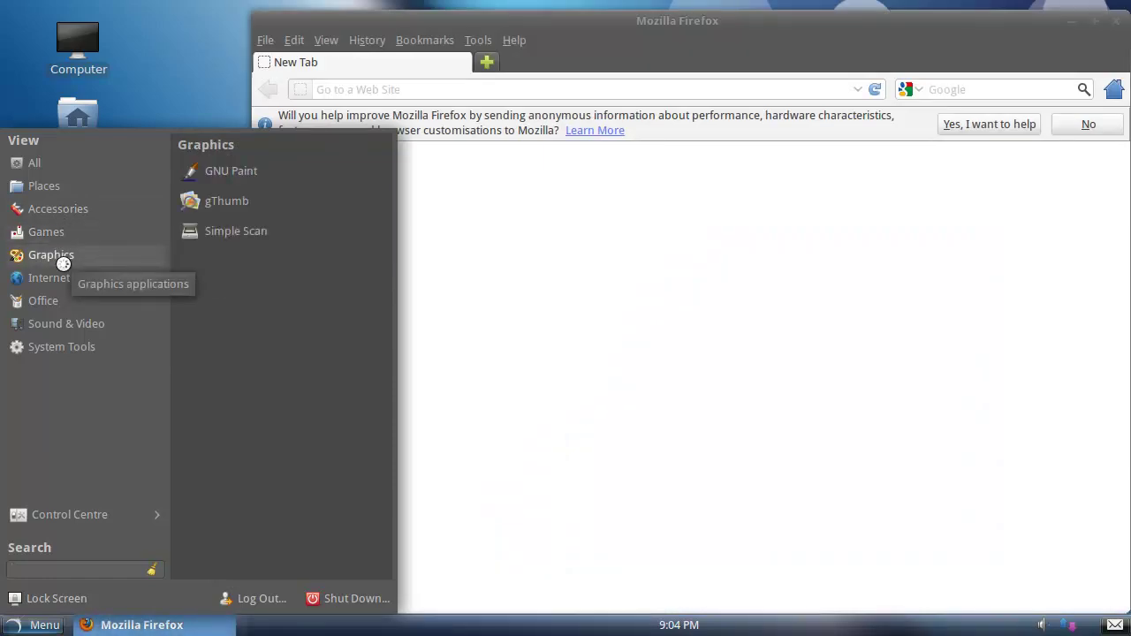
mouse_move(55, 284)
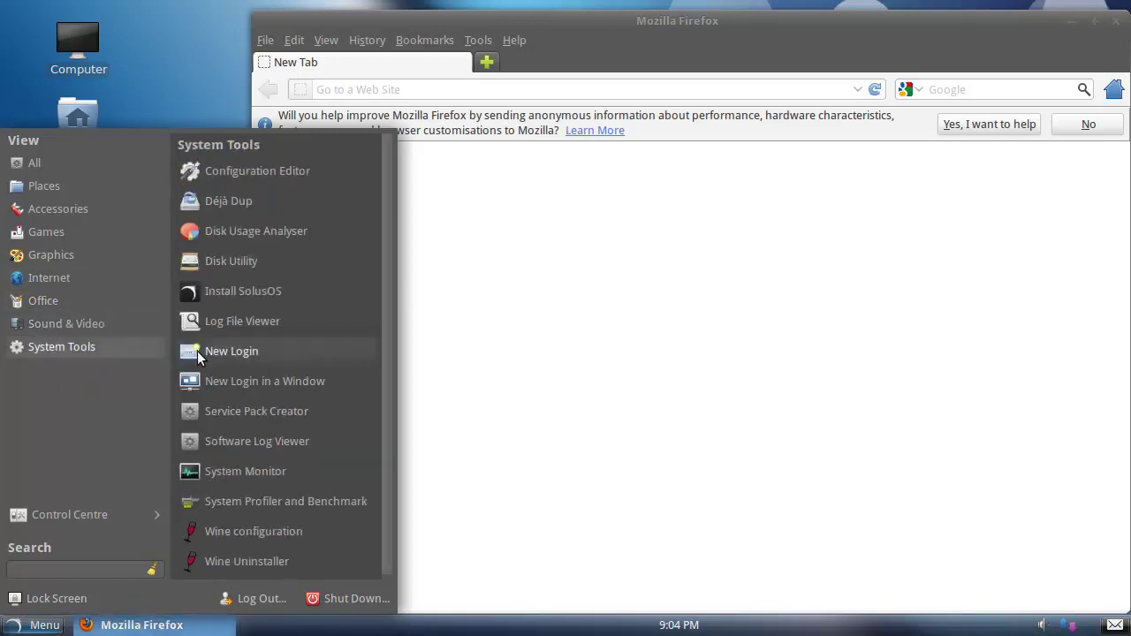
left_click(475, 318)
Try to load solusos as a web address in Firefox.
left_click(546, 92)
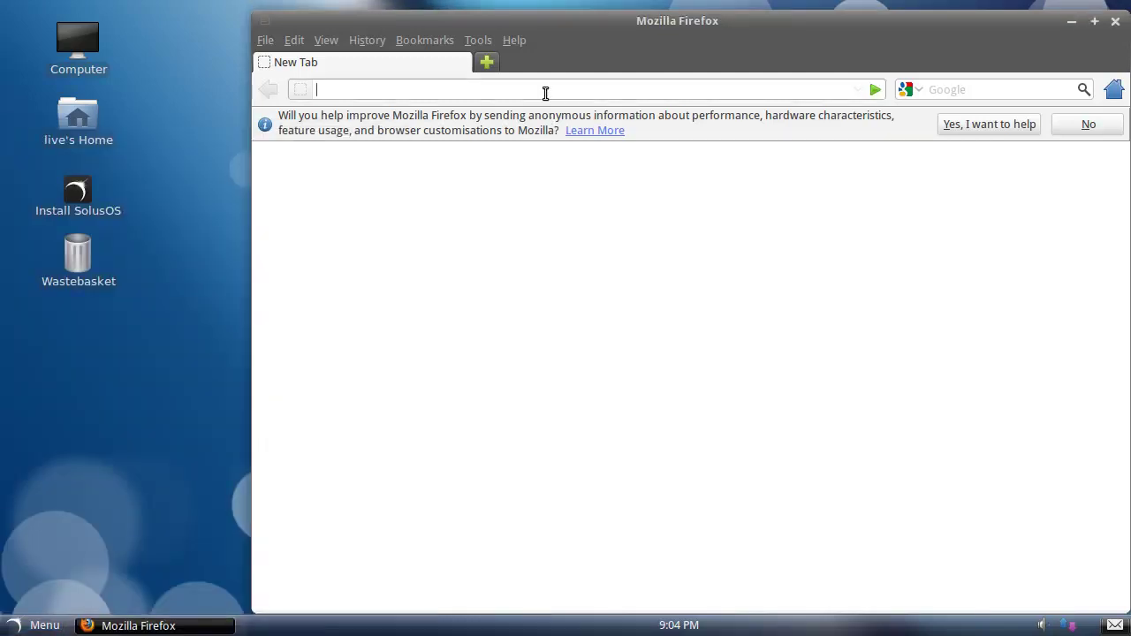
type("solusos")
key("Return")
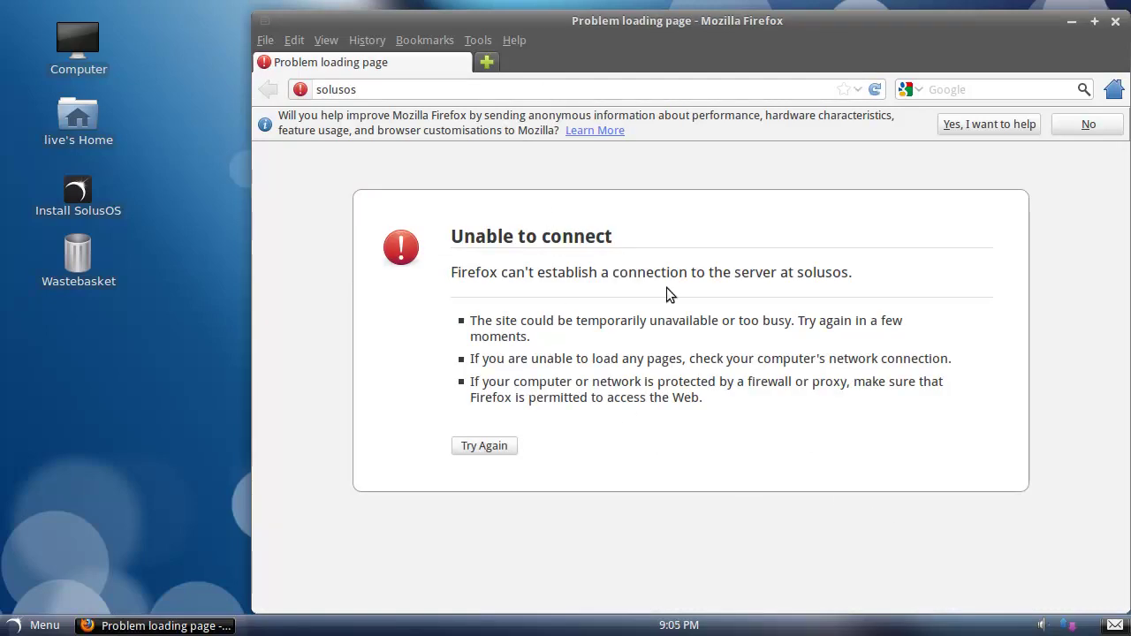
Search Google for solusos and open the official SolusOS website from the results.
left_click(965, 90)
type("solusos")
key("Return")
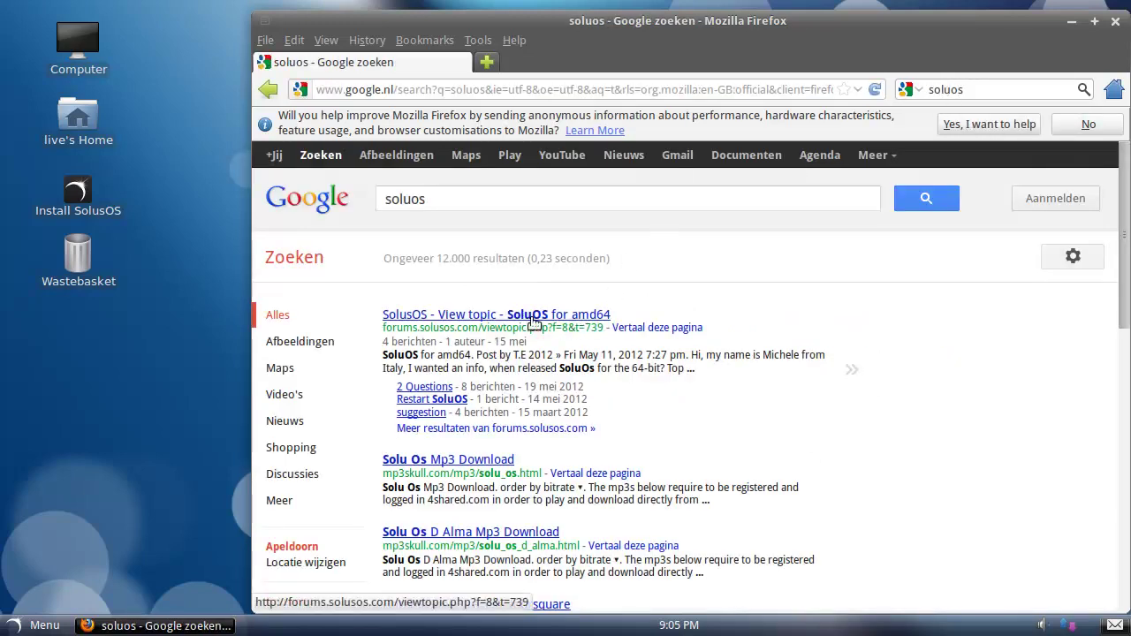
left_click(414, 199)
type("s")
key("Return")
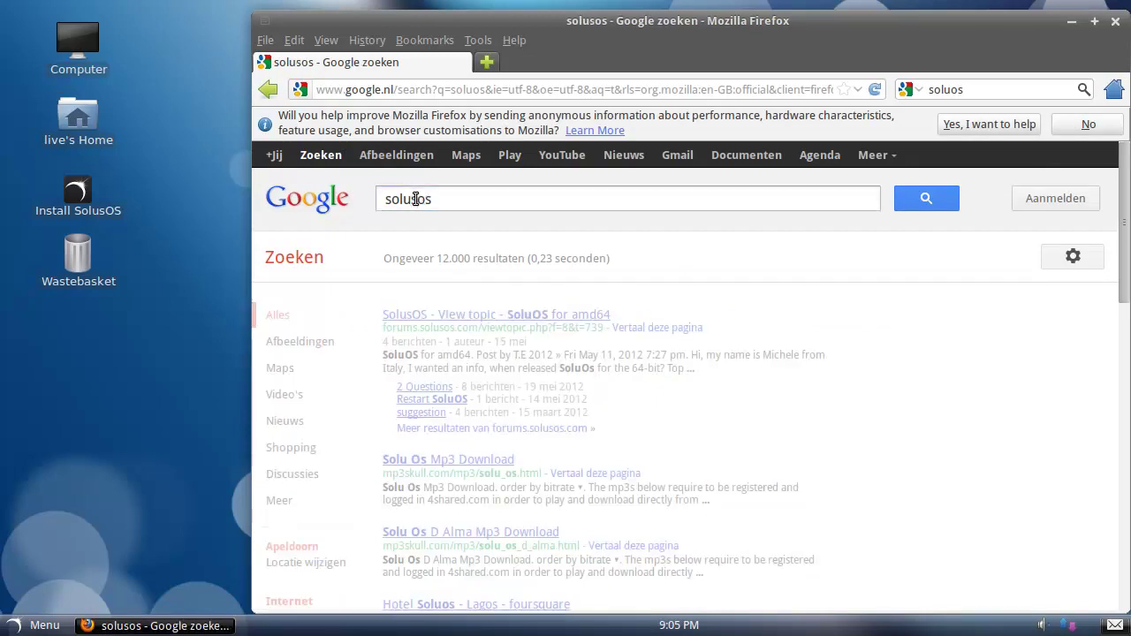
left_click(476, 342)
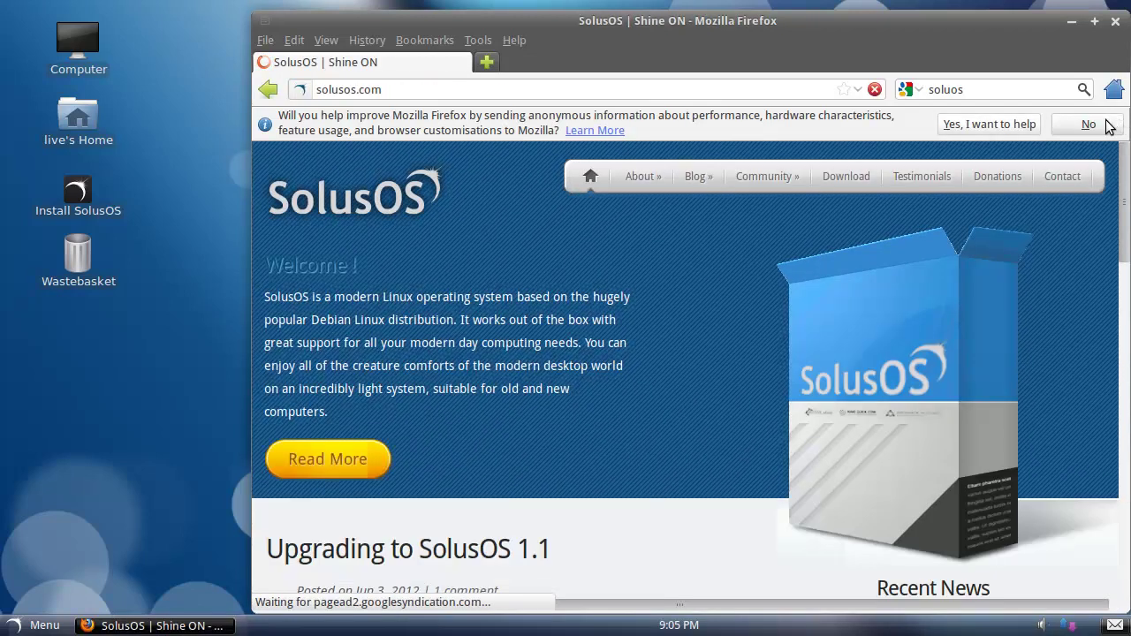
Decline Mozilla's request for anonymous usage data and examine the SolusOS home page's welcome text and latest news.
left_click(1088, 123)
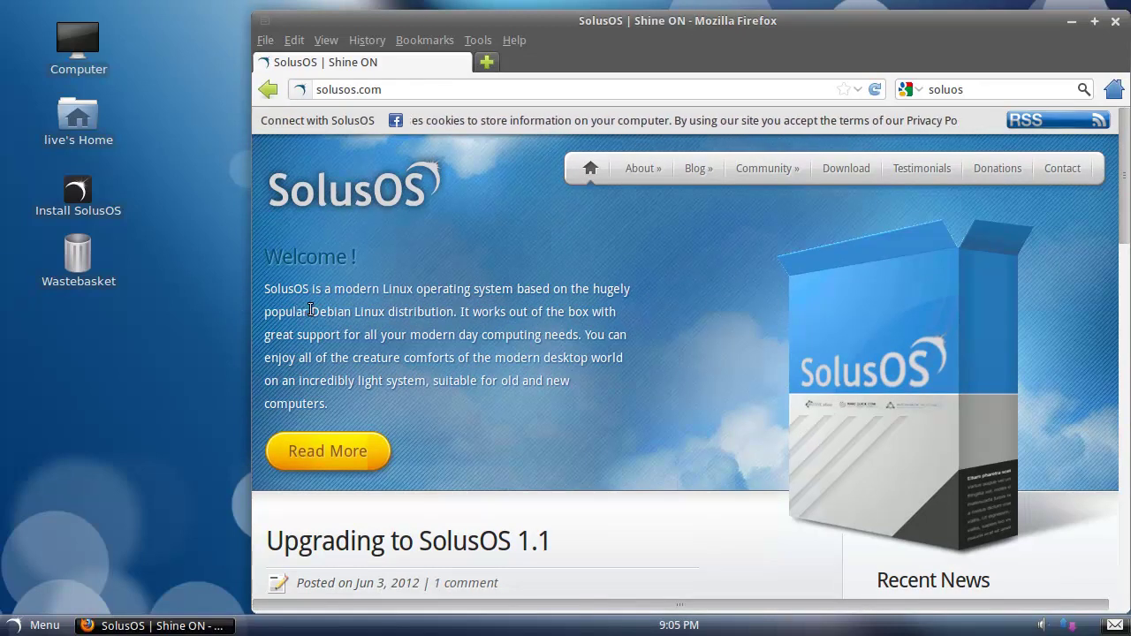
left_click_drag(311, 312, 382, 312)
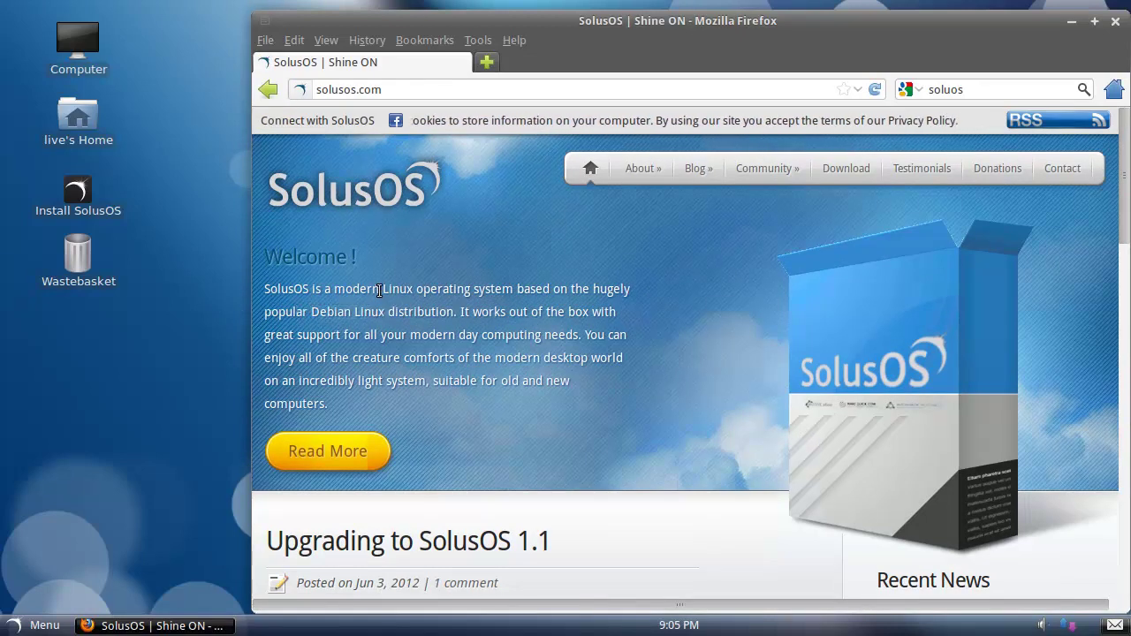
scroll(587, 338, "down", 3)
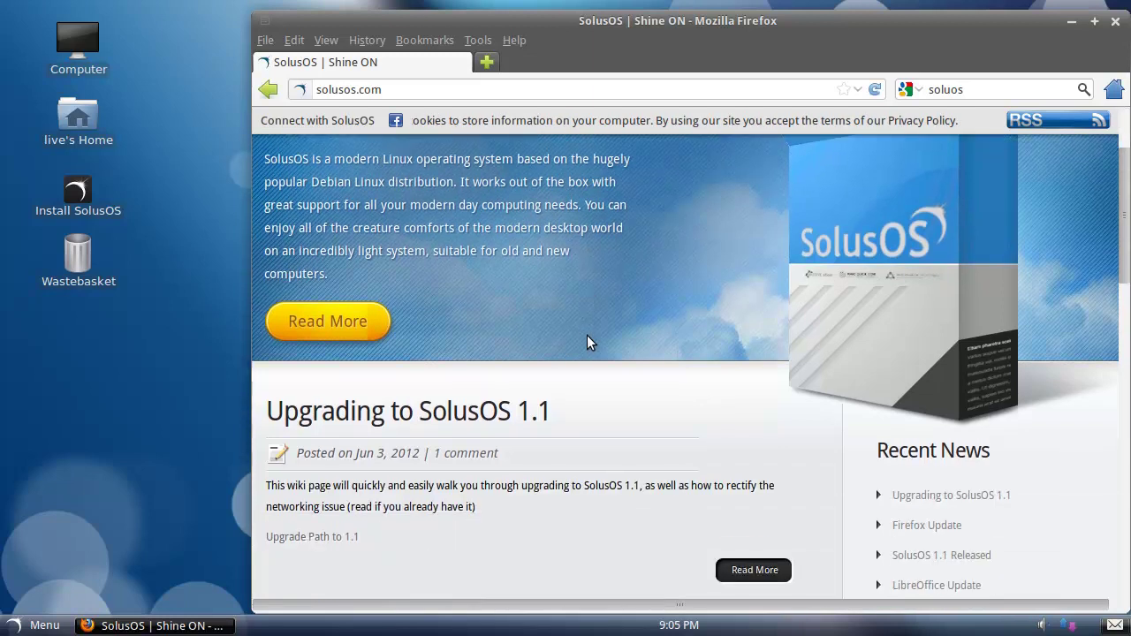
scroll(587, 335, "up", 2)
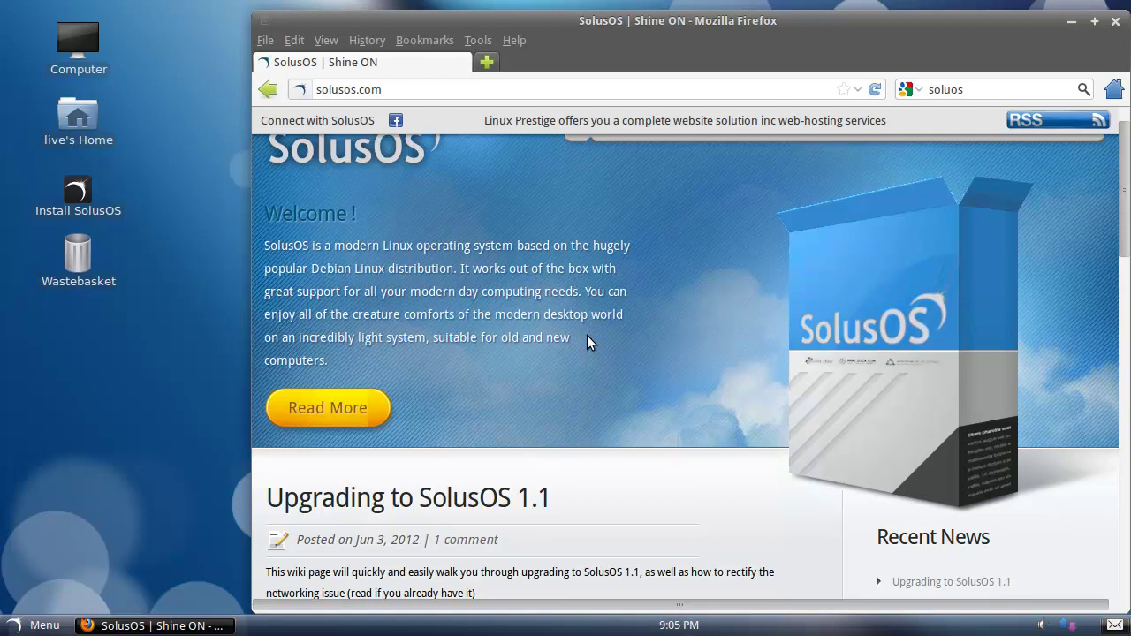
scroll(587, 335, "up", 1)
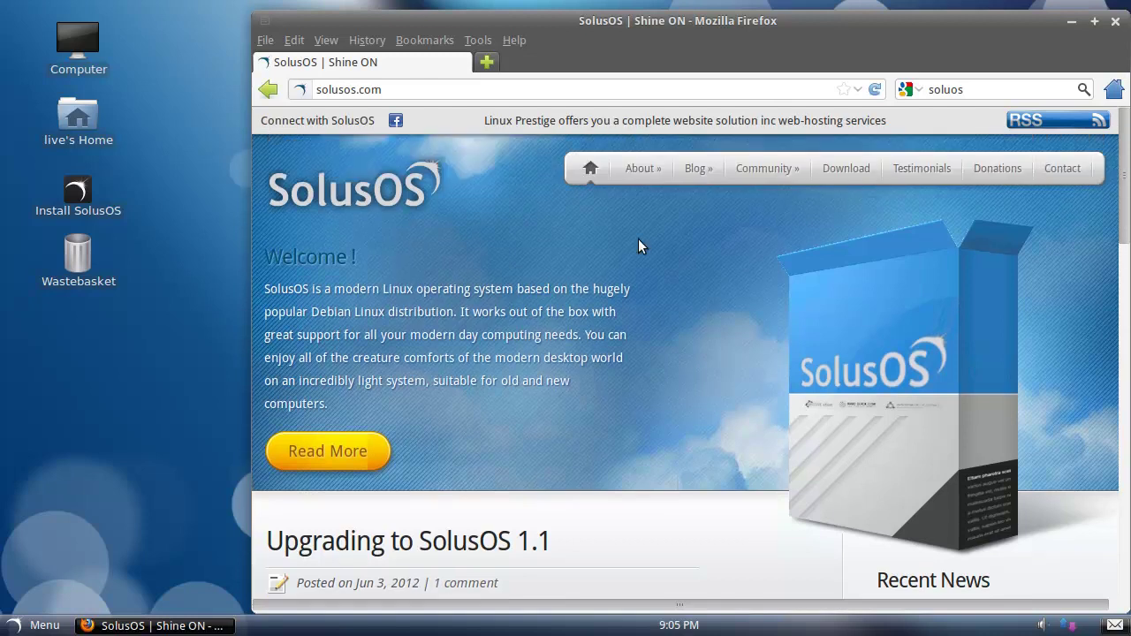
Open the About SolusOS page and read its sections on the operating system, multimedia, stability, community and feature requests.
mouse_move(670, 153)
left_click(673, 221)
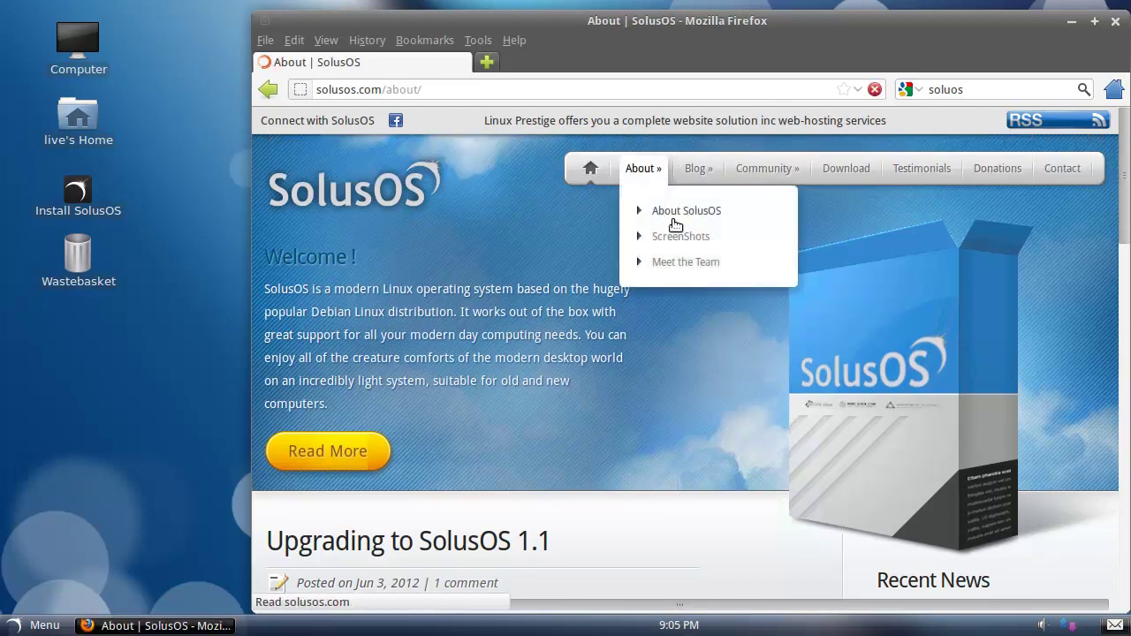
scroll(577, 375, "down", 2)
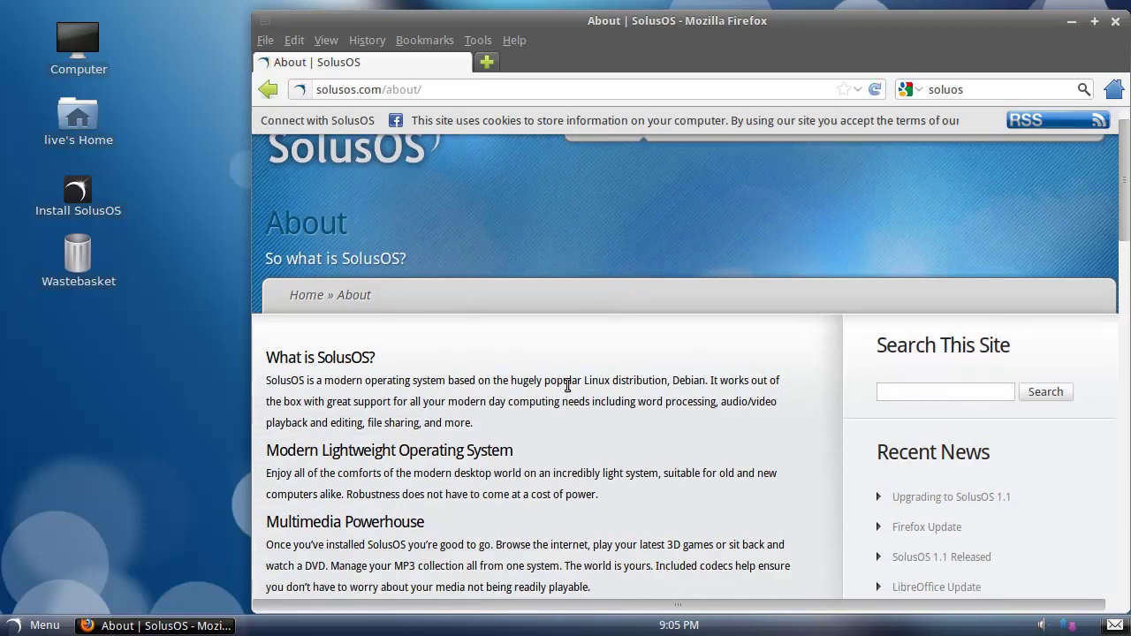
scroll(565, 383, "down", 1)
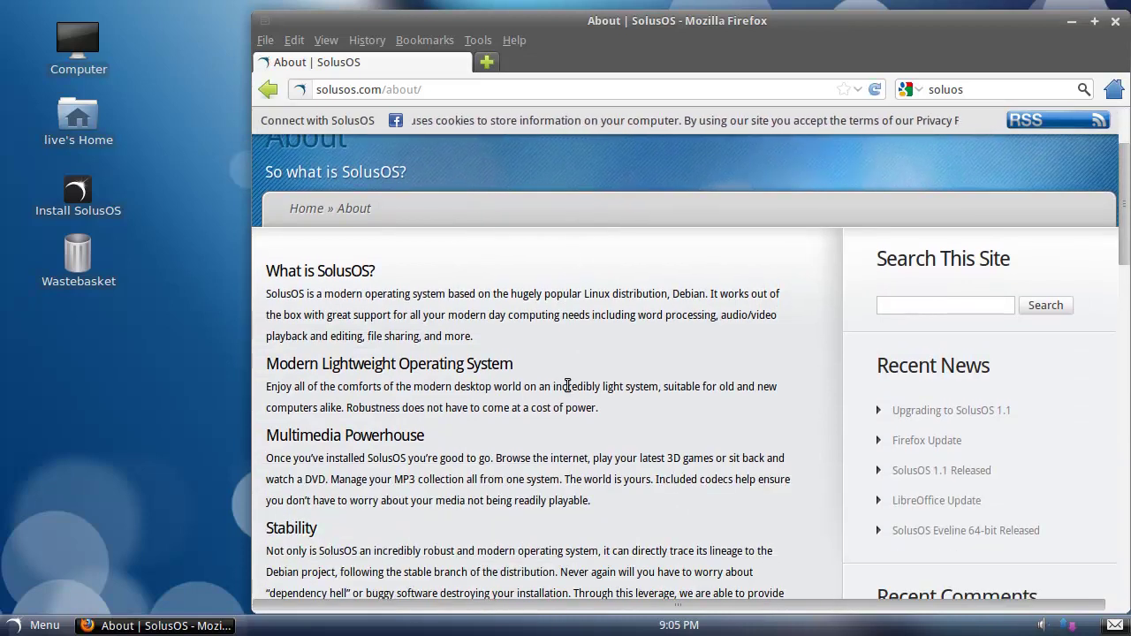
scroll(567, 386, "down", 3)
scroll(568, 389, "down", 2)
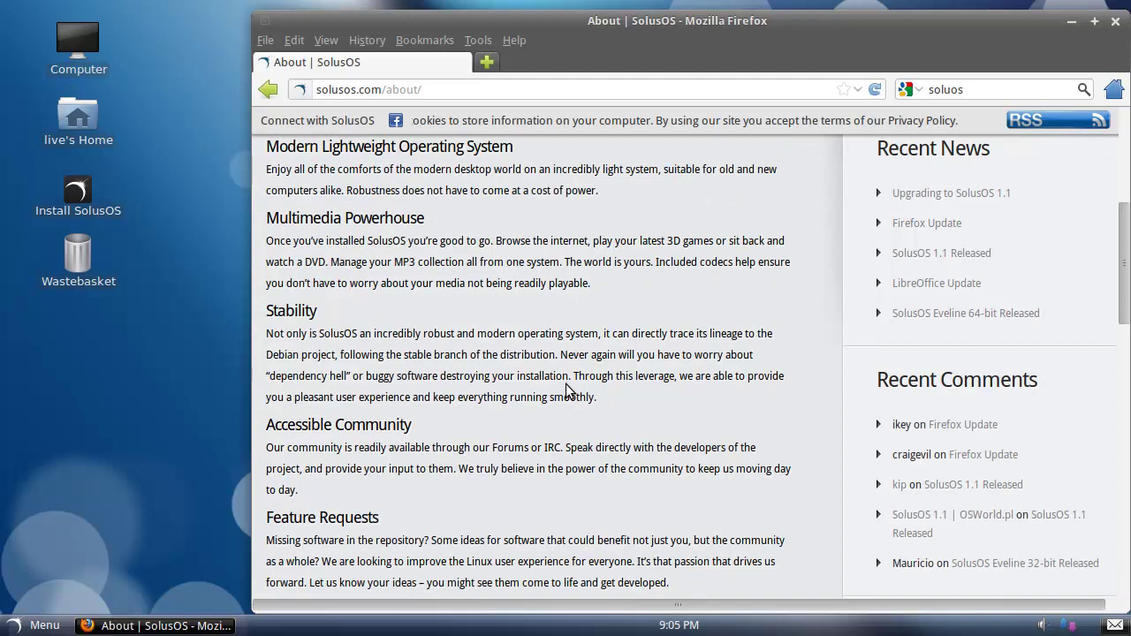
scroll(567, 390, "down", 2)
scroll(567, 390, "up", 6)
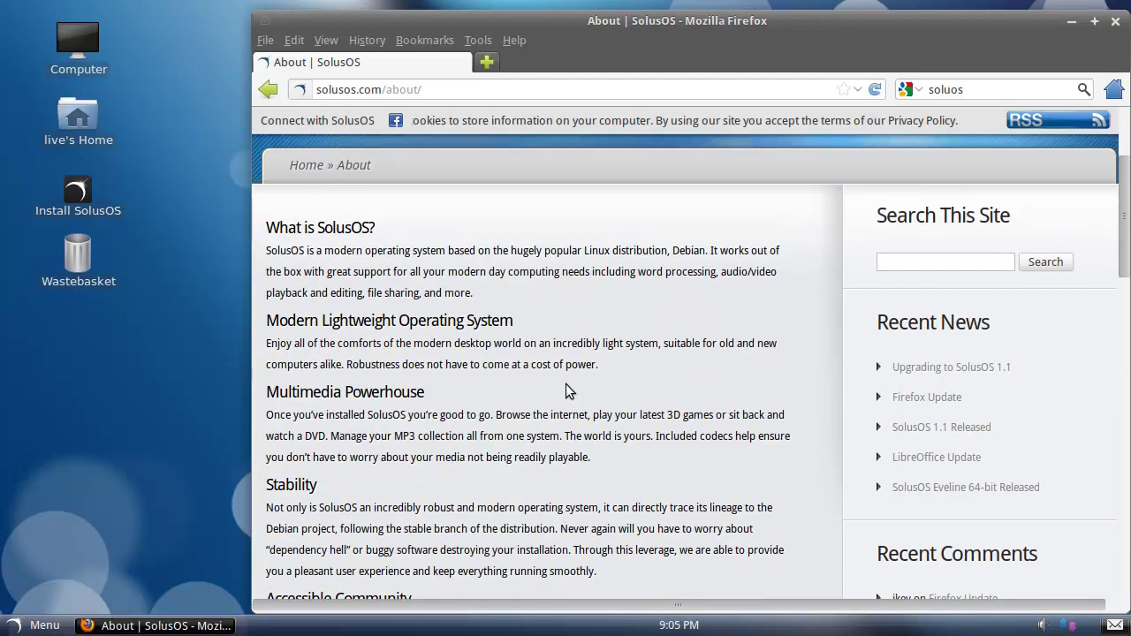
Read through the rest of the About page, check the site's Blog and About sections, and close Firefox.
scroll(567, 391, "down", 5)
scroll(567, 391, "down", 4)
scroll(567, 391, "up", 10)
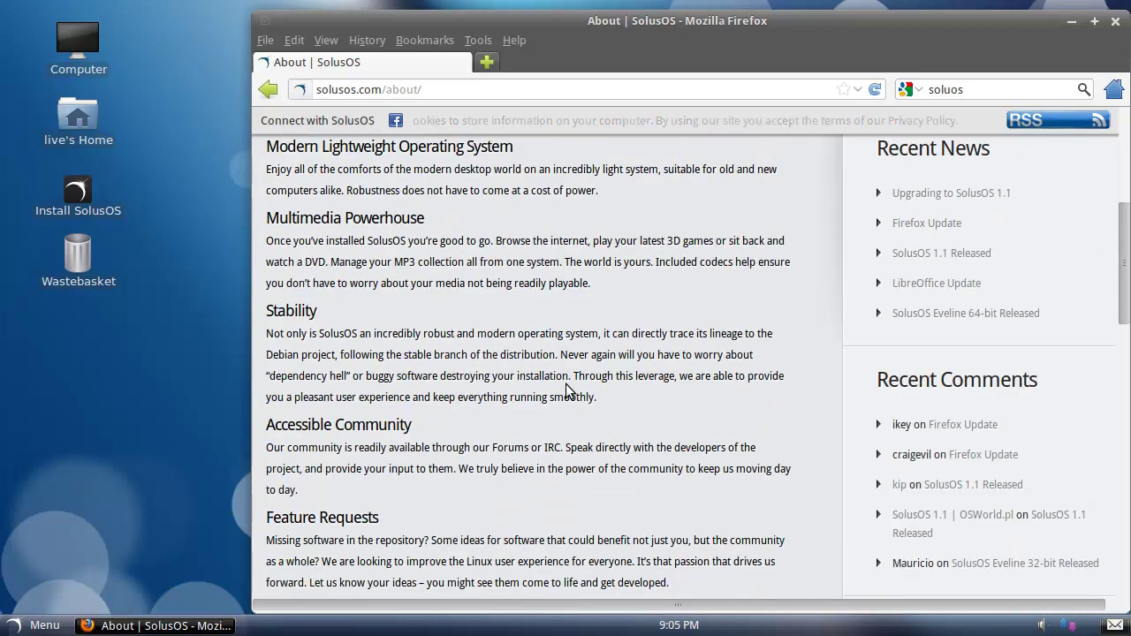
scroll(568, 391, "up", 5)
mouse_move(702, 172)
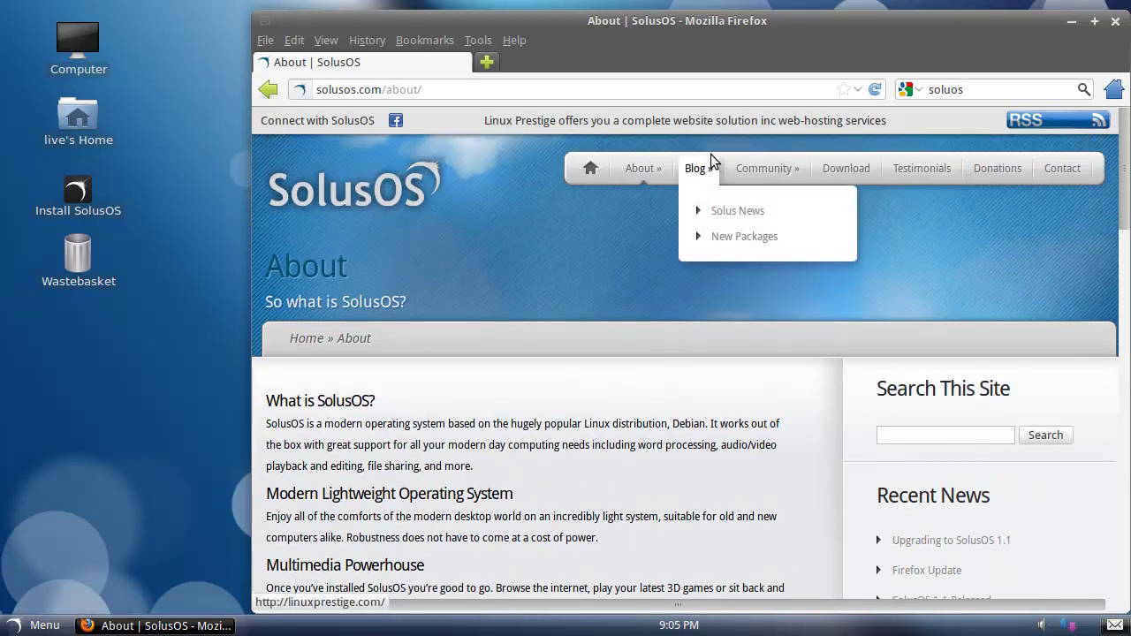
mouse_move(658, 172)
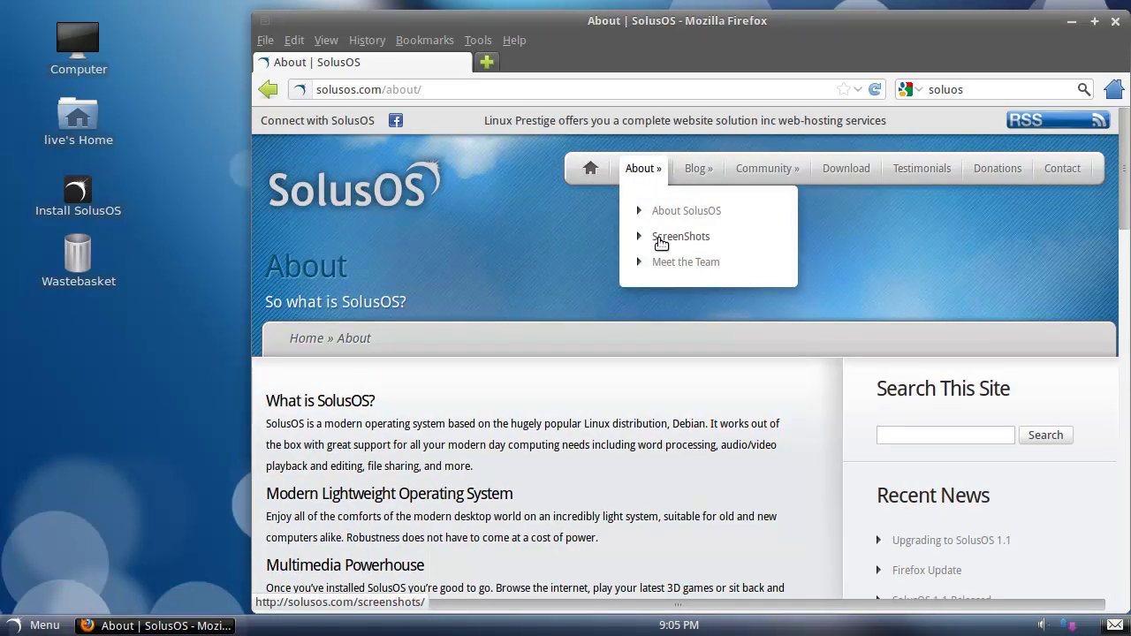
left_click(1114, 21)
Open the desktop background settings from the empty desktop.
left_click_drag(385, 253, 840, 396)
right_click(427, 262)
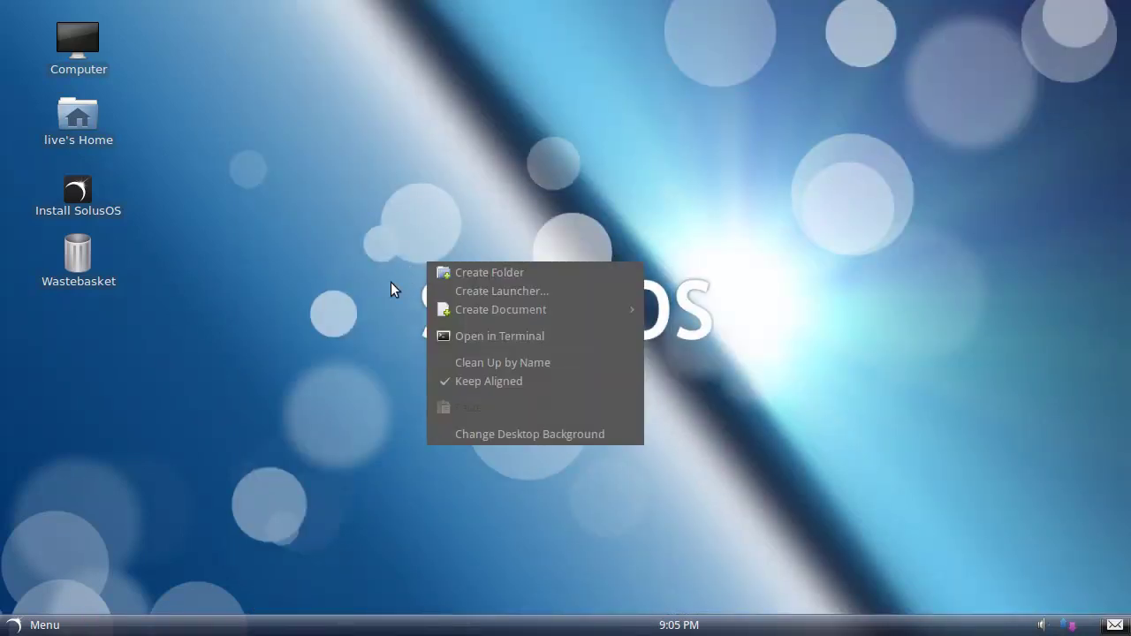
left_click(486, 434)
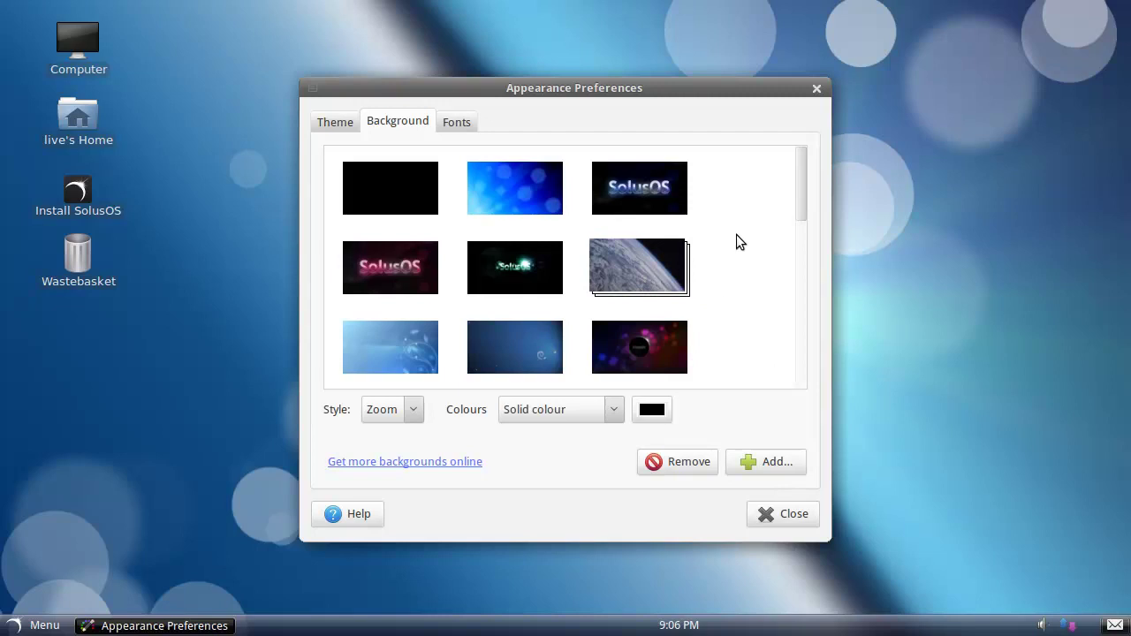
Try the blue-lettered and pink-lettered SolusOS wallpapers on the desktop, moving the preferences window to see more of the background.
left_click(665, 200)
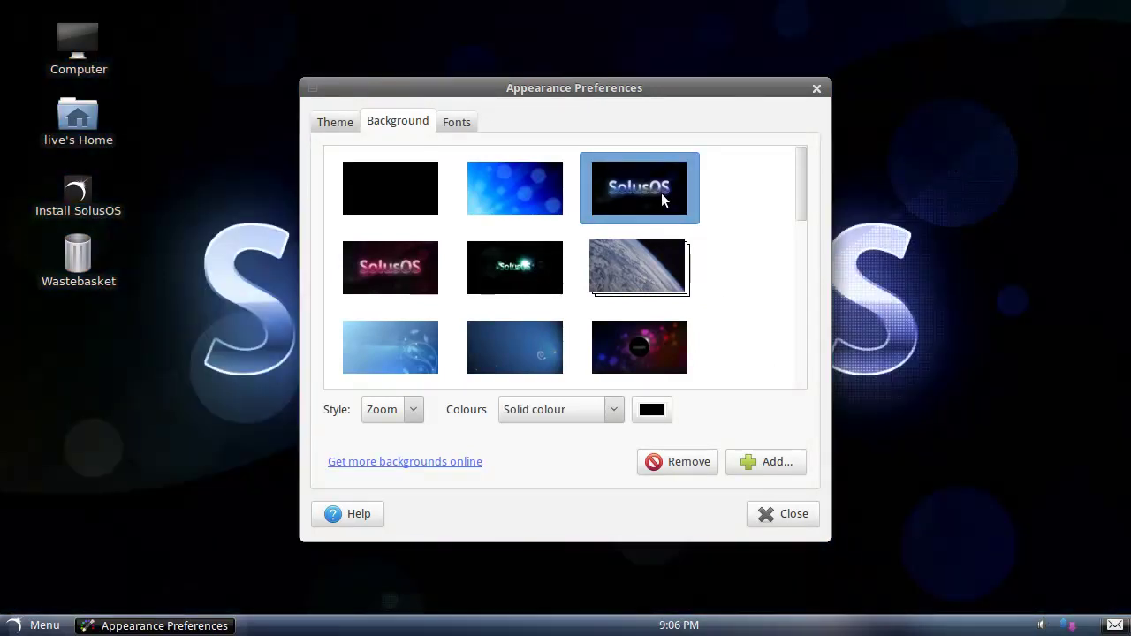
left_click_drag(561, 86, 658, 77)
left_click(419, 218)
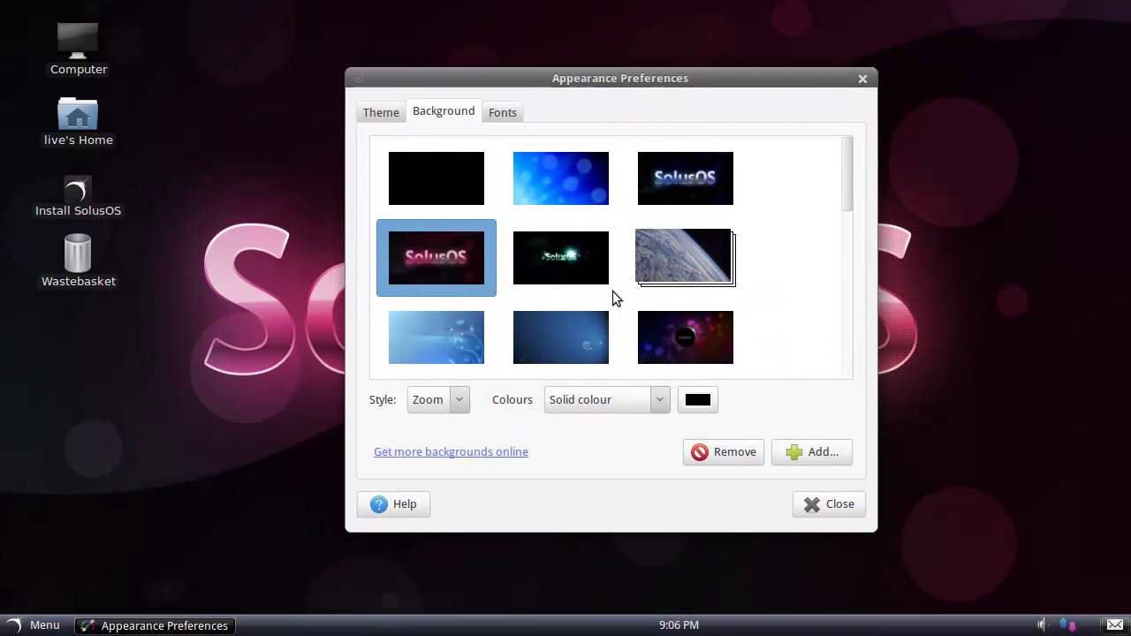
Try the near-black SolusOS wallpaper with dark lettering from near the end of the wallpaper list and move the window aside.
scroll(564, 199, "down", 1)
scroll(565, 199, "down", 5)
scroll(550, 200, "down", 2)
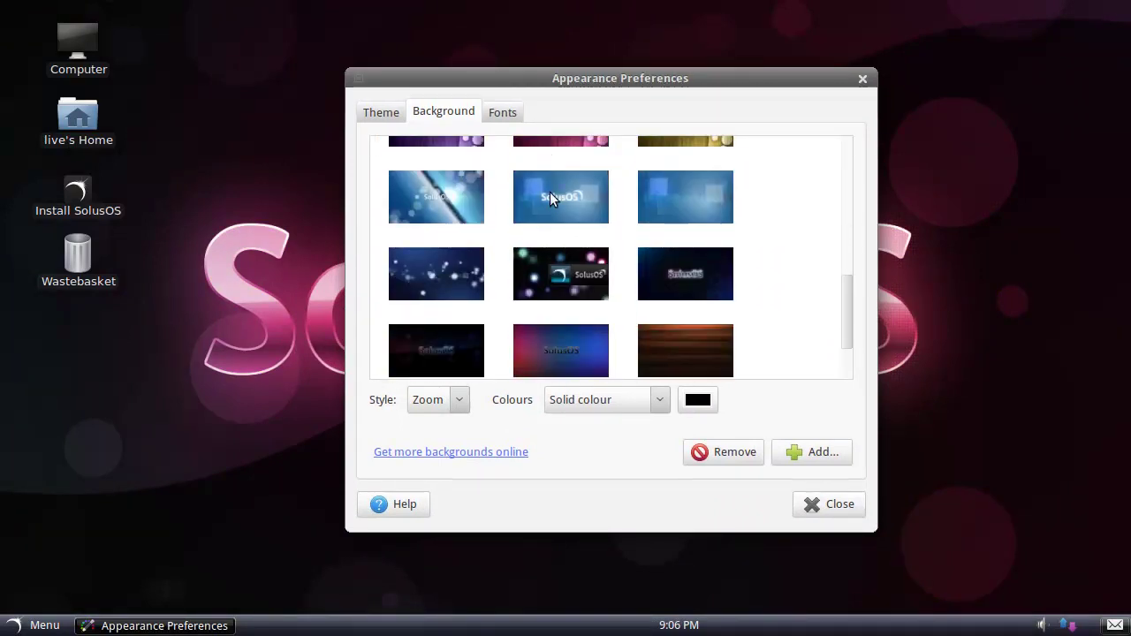
left_click(442, 265)
left_click_drag(601, 80, 690, 46)
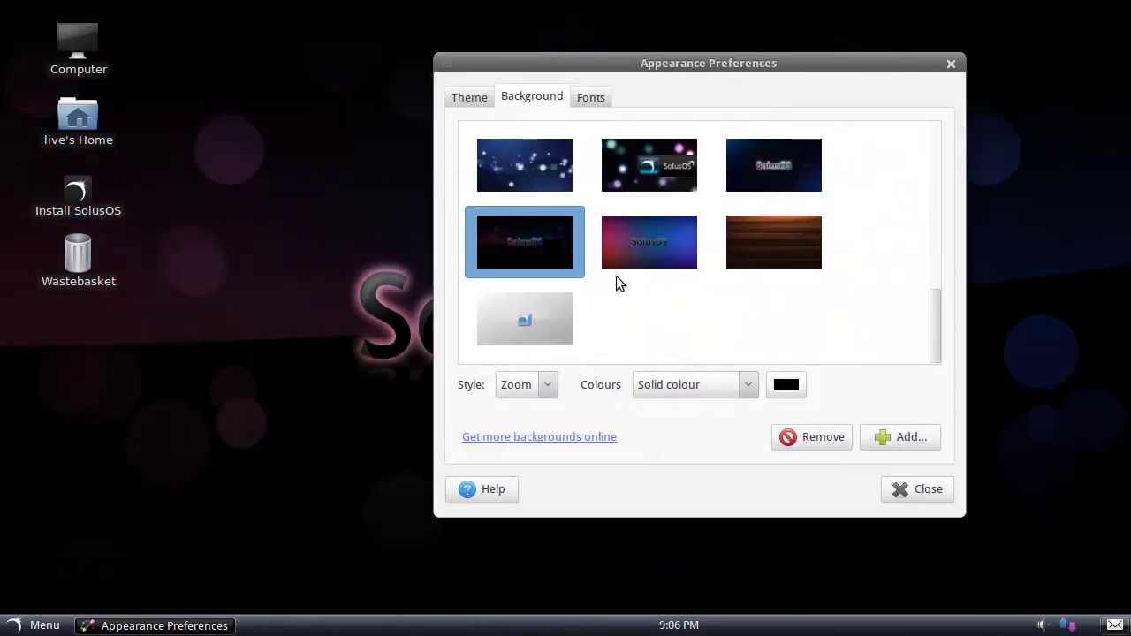
Set the SolusOS wallpaper with glowing white and green lights as the desktop background and close Appearance Preferences.
scroll(616, 276, "up", 1)
scroll(708, 268, "up", 1)
scroll(612, 256, "up", 1)
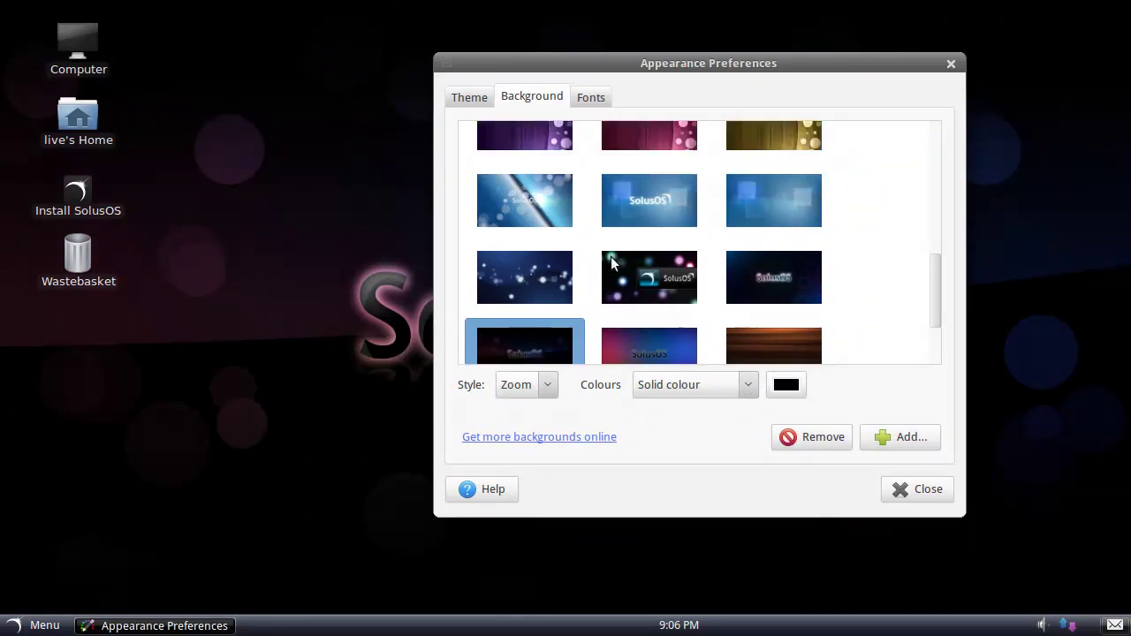
scroll(612, 256, "up", 5)
scroll(596, 284, "up", 2)
left_click(518, 281)
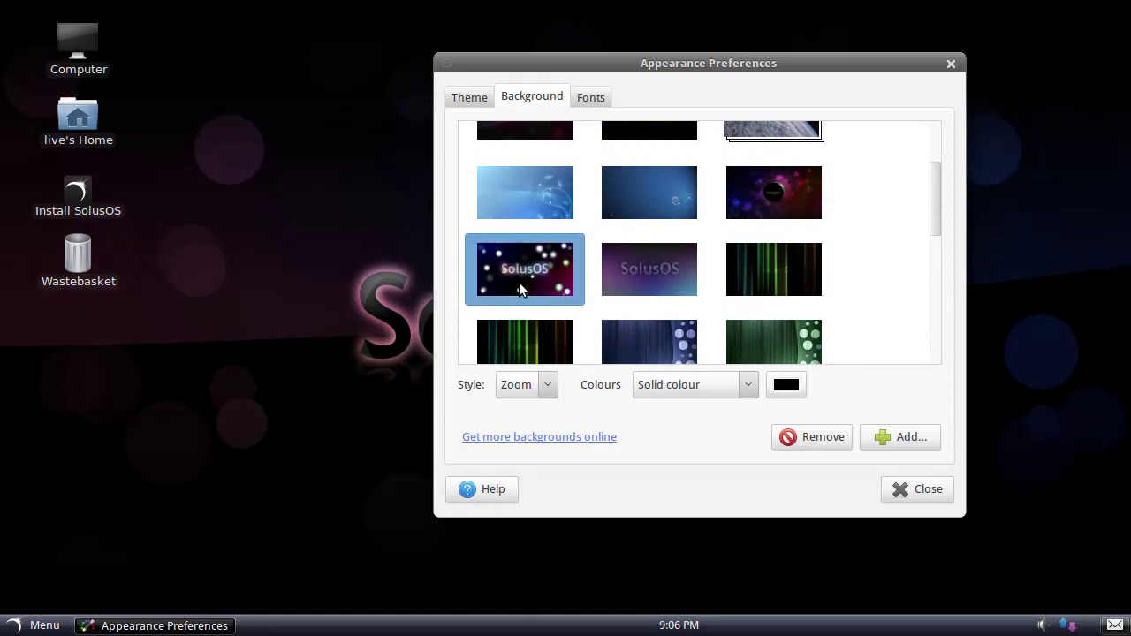
left_click_drag(703, 64, 610, 137)
left_click(807, 566)
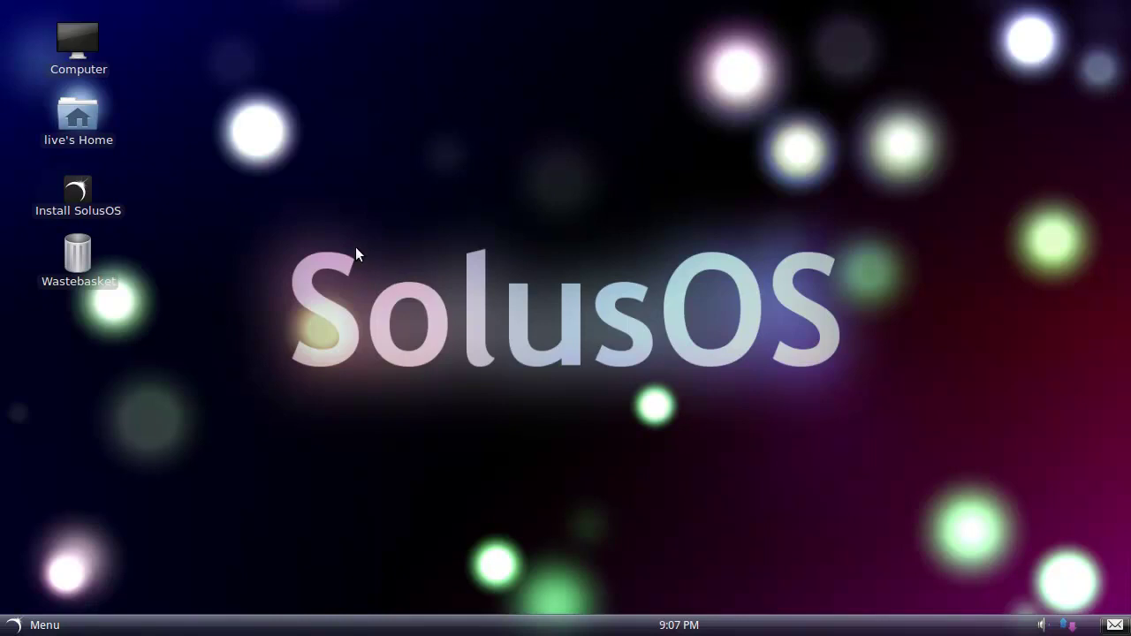
Look through the Internet, Games, Office and System Tools applications in the main menu, and close it.
left_click(35, 626)
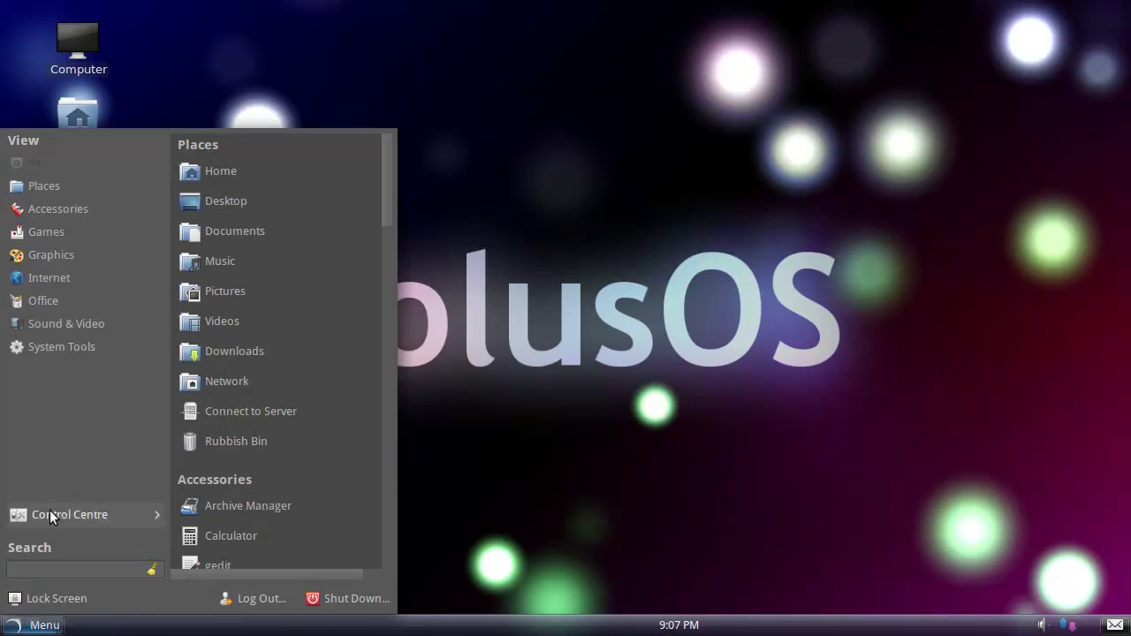
left_click(68, 303)
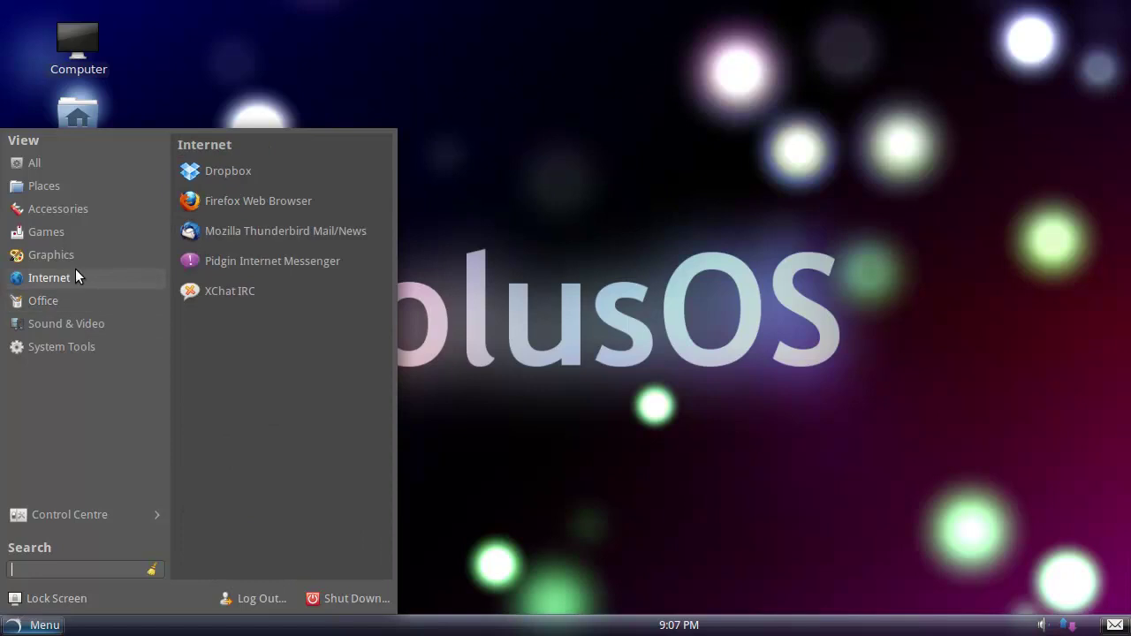
mouse_move(124, 265)
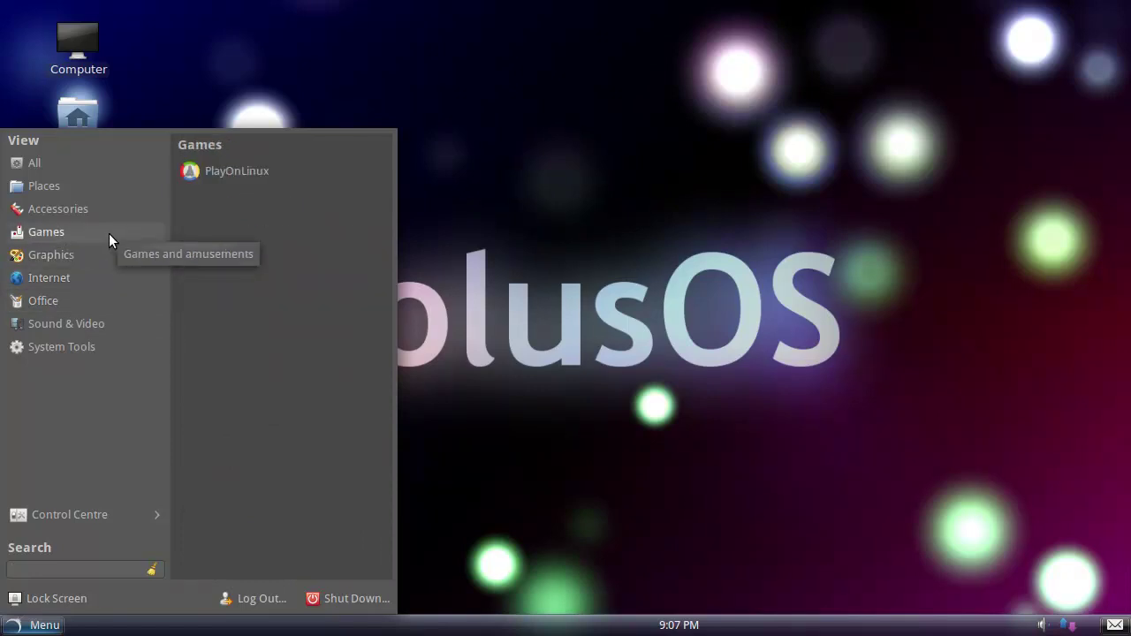
mouse_move(88, 232)
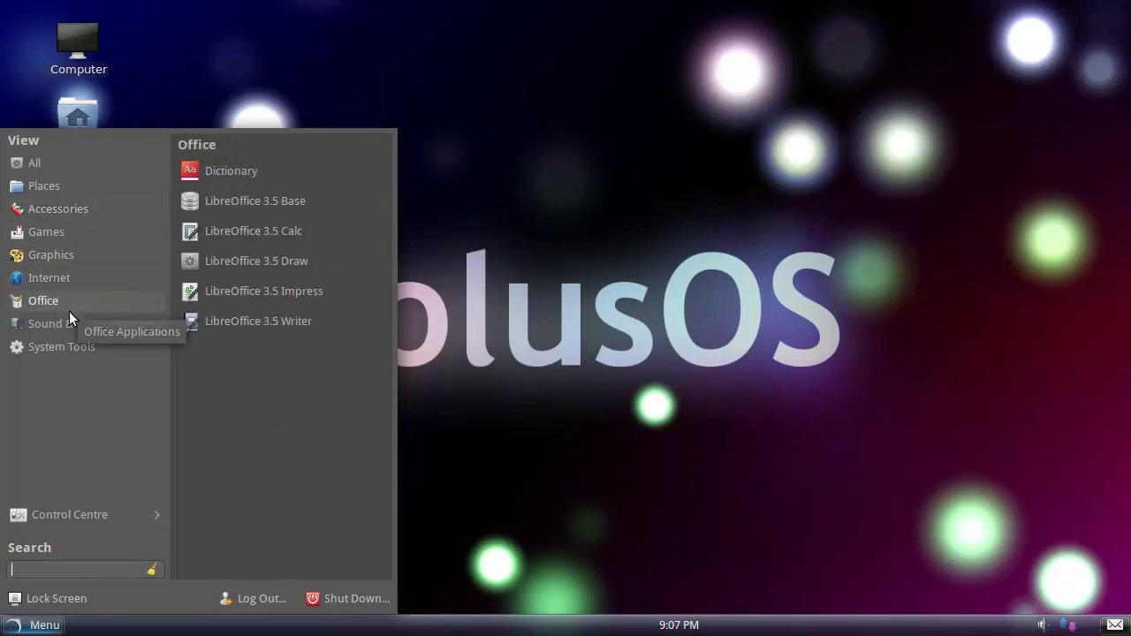
mouse_move(69, 320)
mouse_move(67, 342)
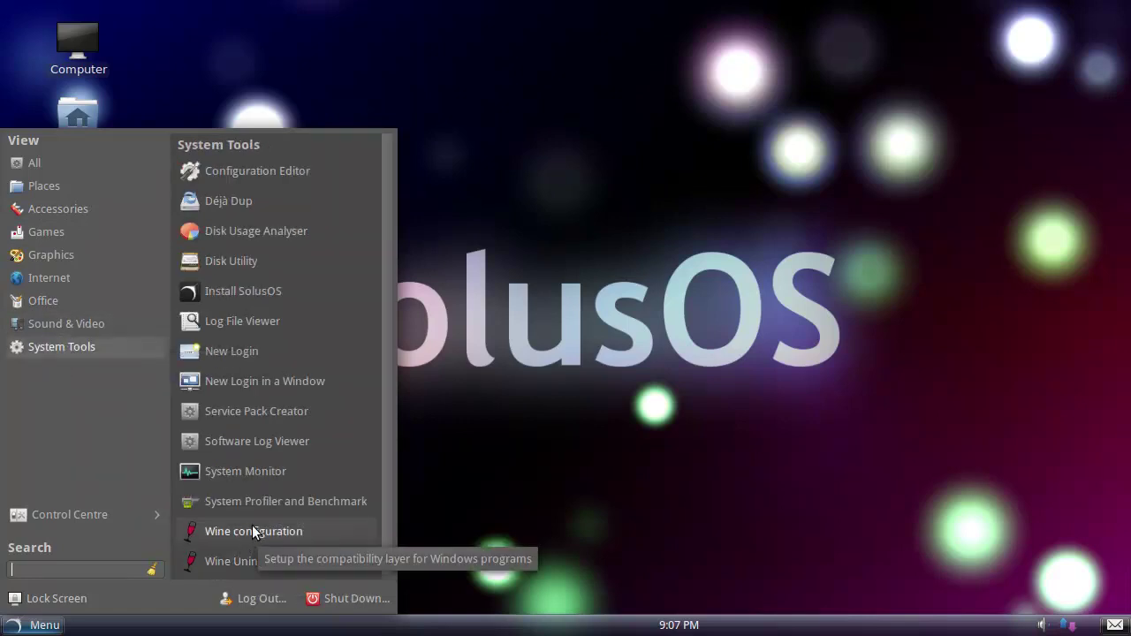
left_click(555, 436)
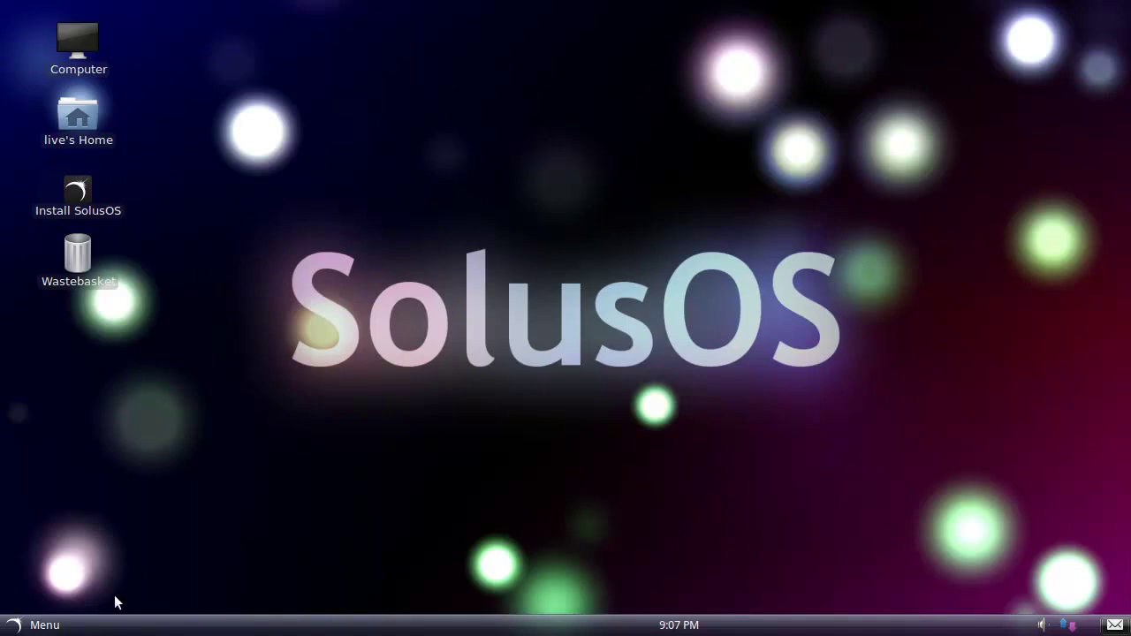
Bring up the list of installed Office applications again.
left_click(35, 625)
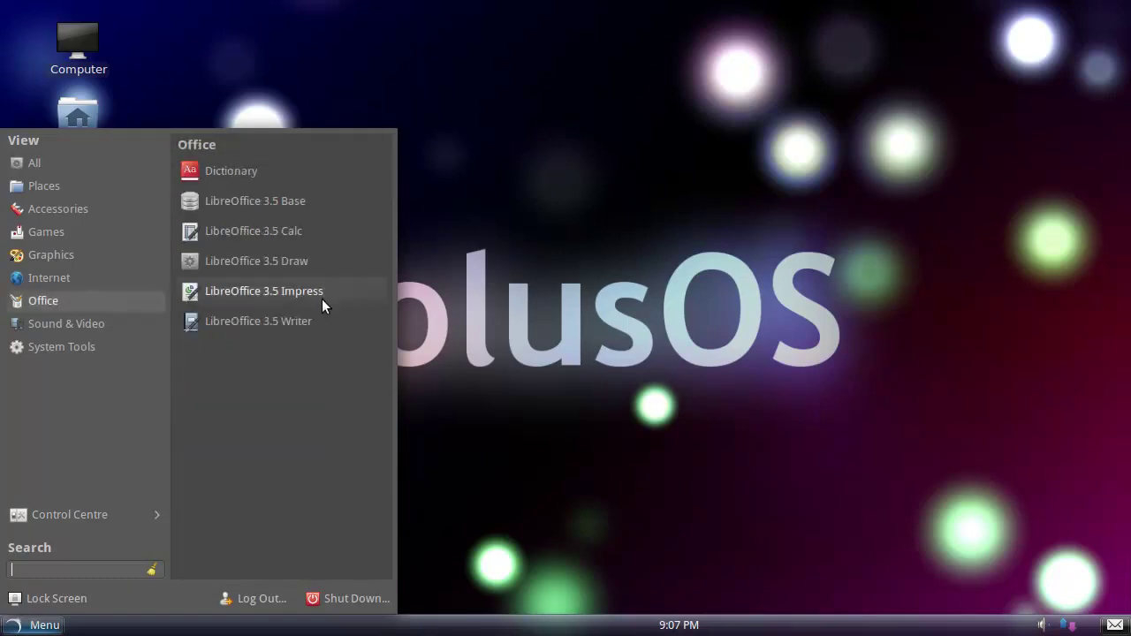